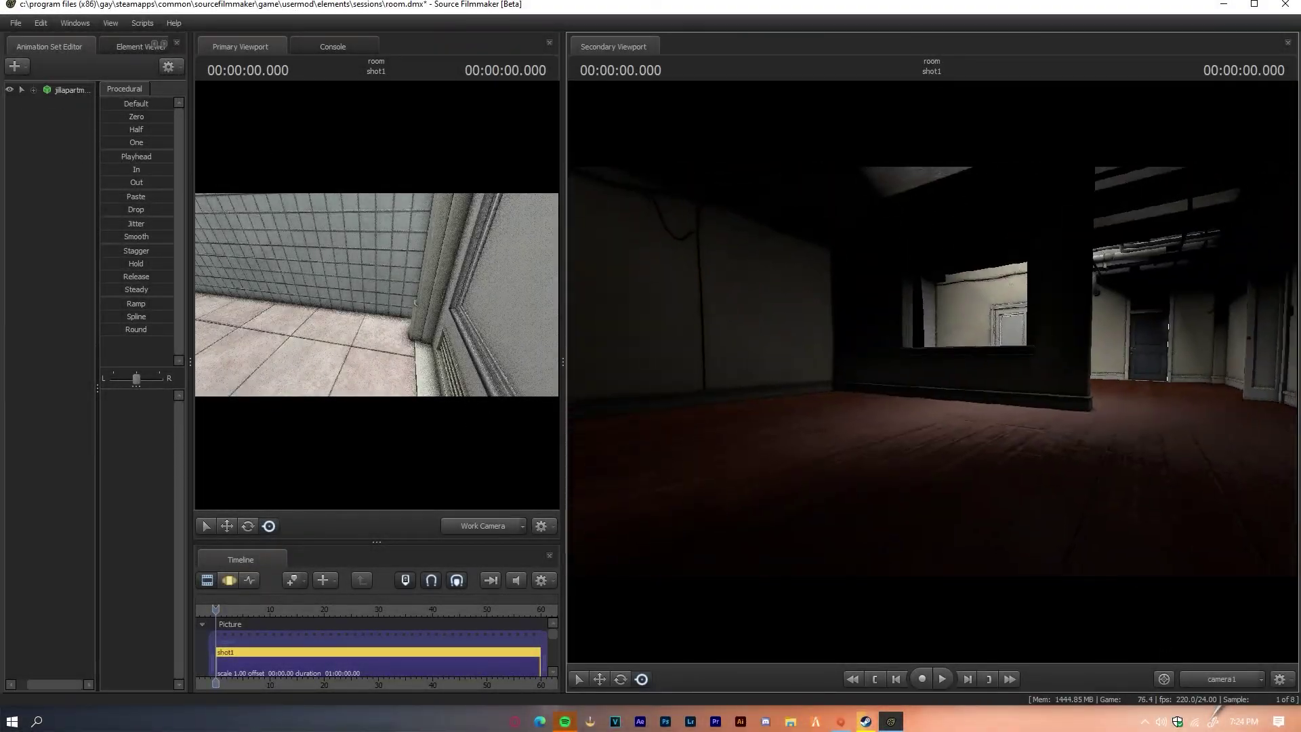
- Fly the Work Camera around the room to check the bed and stocked metal shelf
left_click_drag(933, 377, 932, 377)
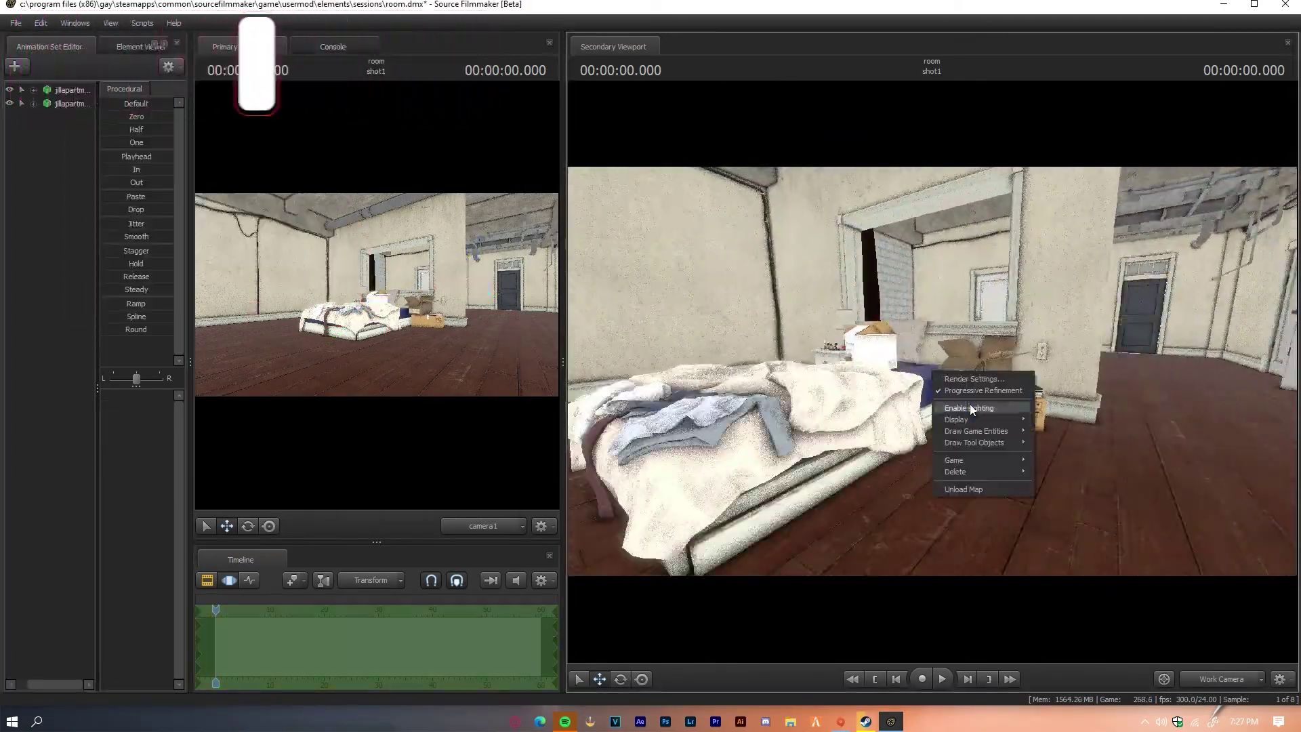
left_click(971, 409)
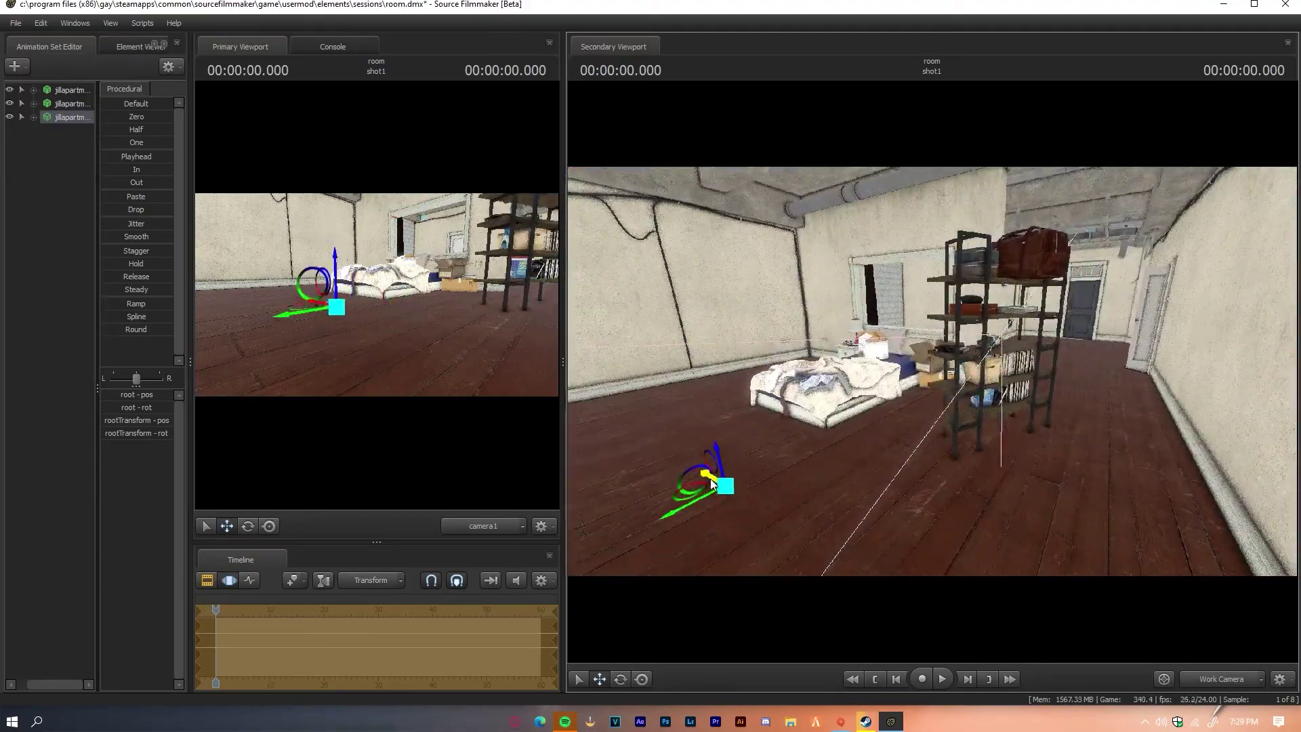
mouse_move(1008, 405)
left_mouse_down()
mouse_move(728, 303)
mouse_move(928, 377)
left_mouse_up()
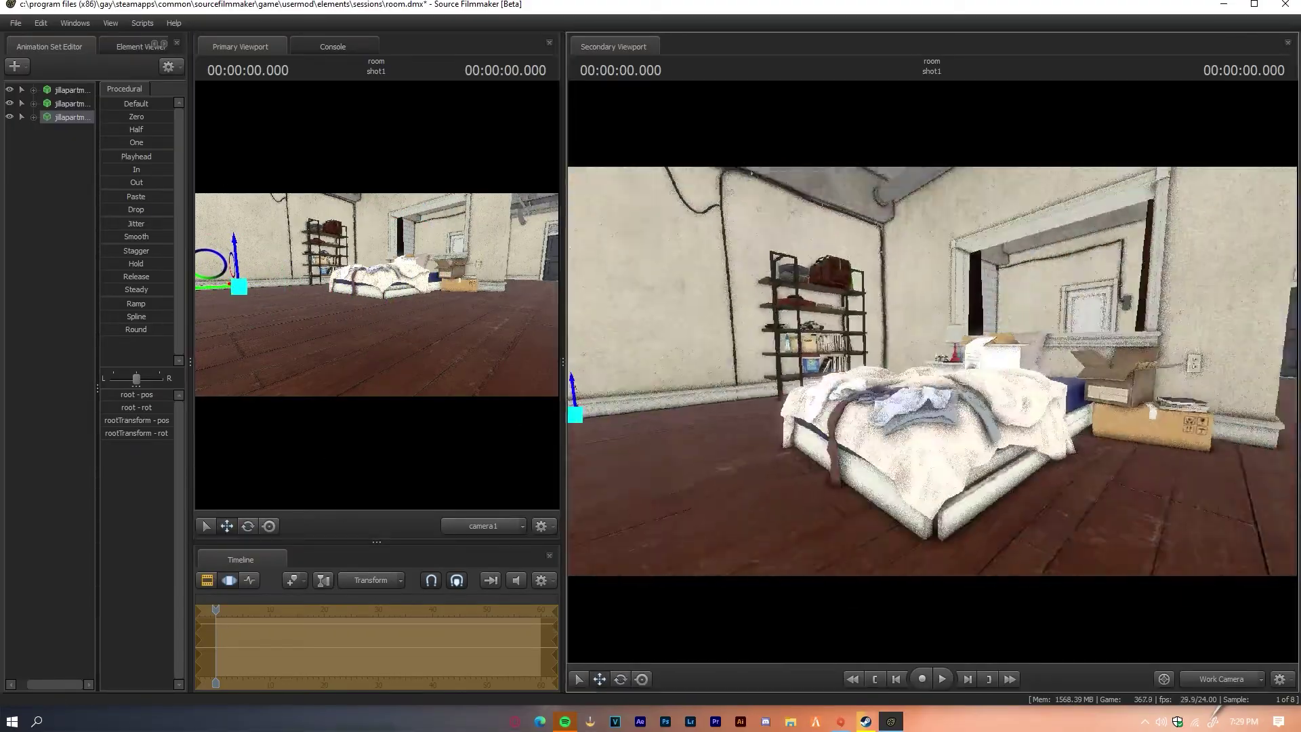
left_click_drag(230, 286, 247, 285)
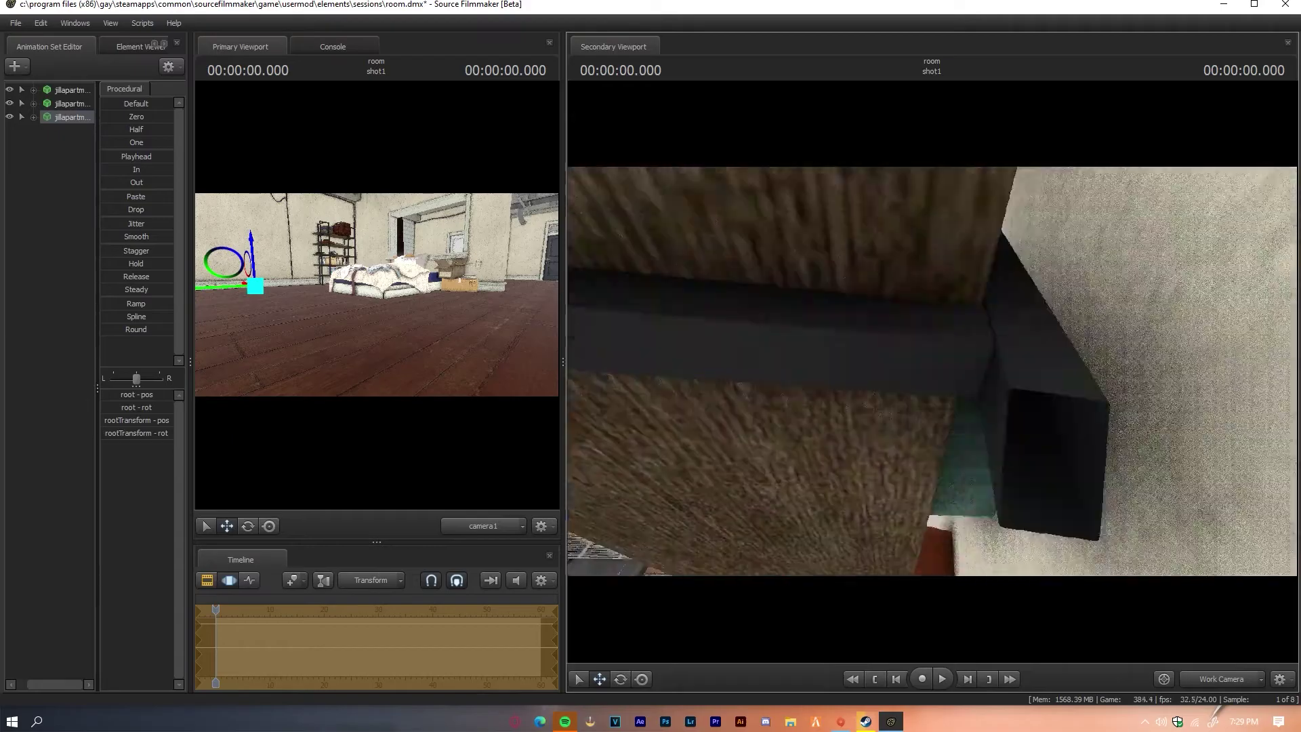
left_click_drag(932, 371, 932, 372)
- Add an apartment model with Create Animation Set for New Model
right_click(48, 161)
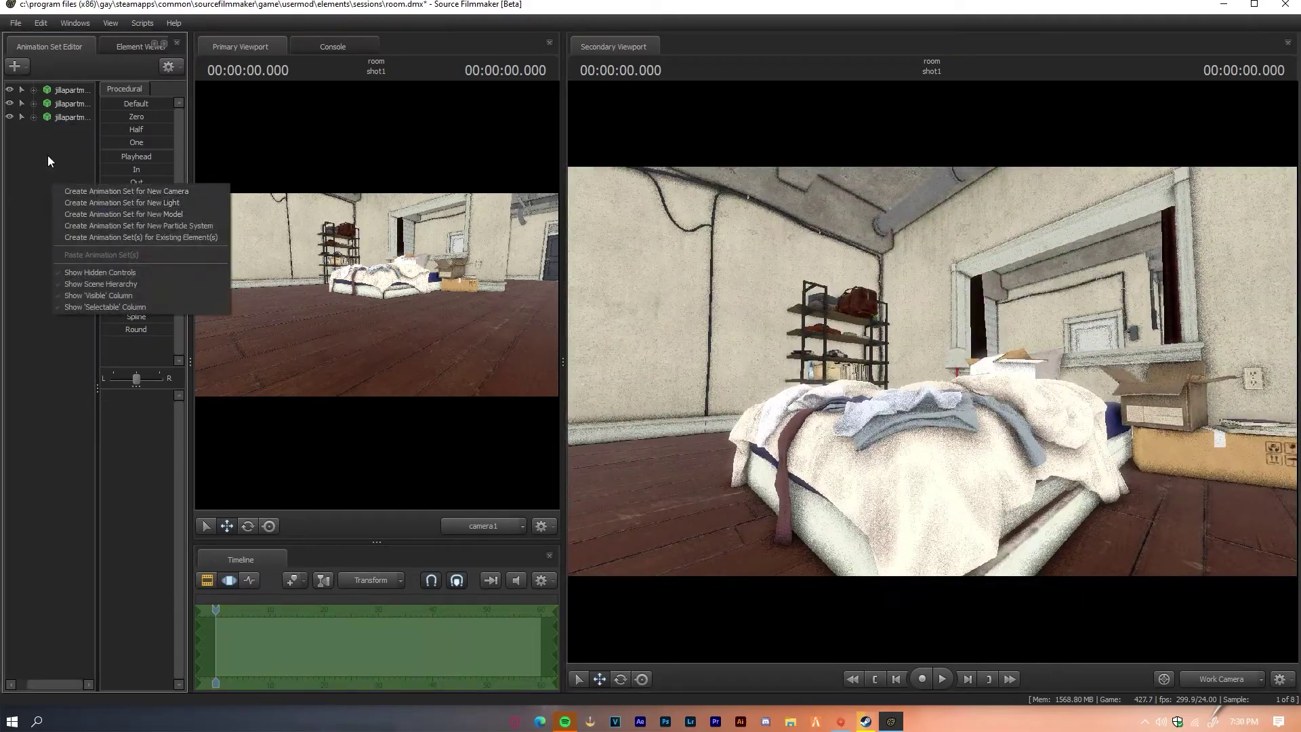
left_click(124, 215)
left_click(847, 529)
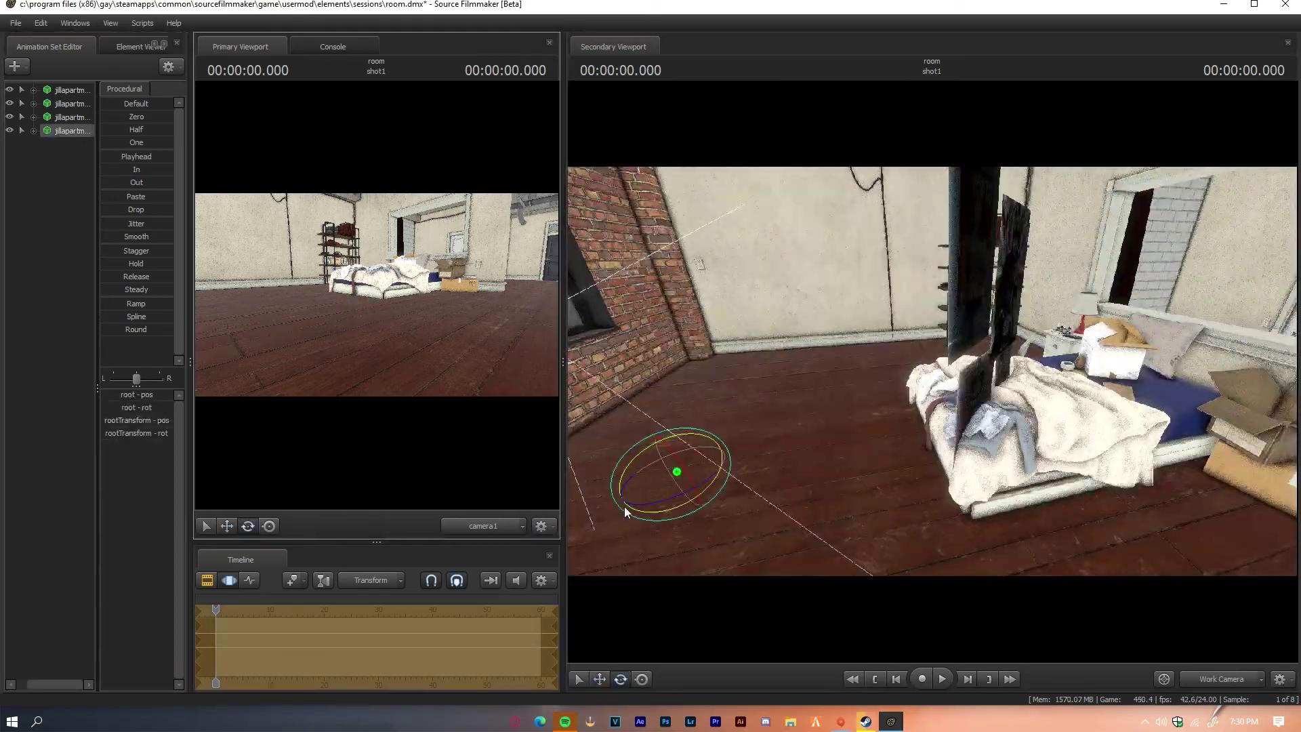
- Load another jillapartment model and fly around to inspect the new desk corner
right_click(49, 161)
left_click(123, 214)
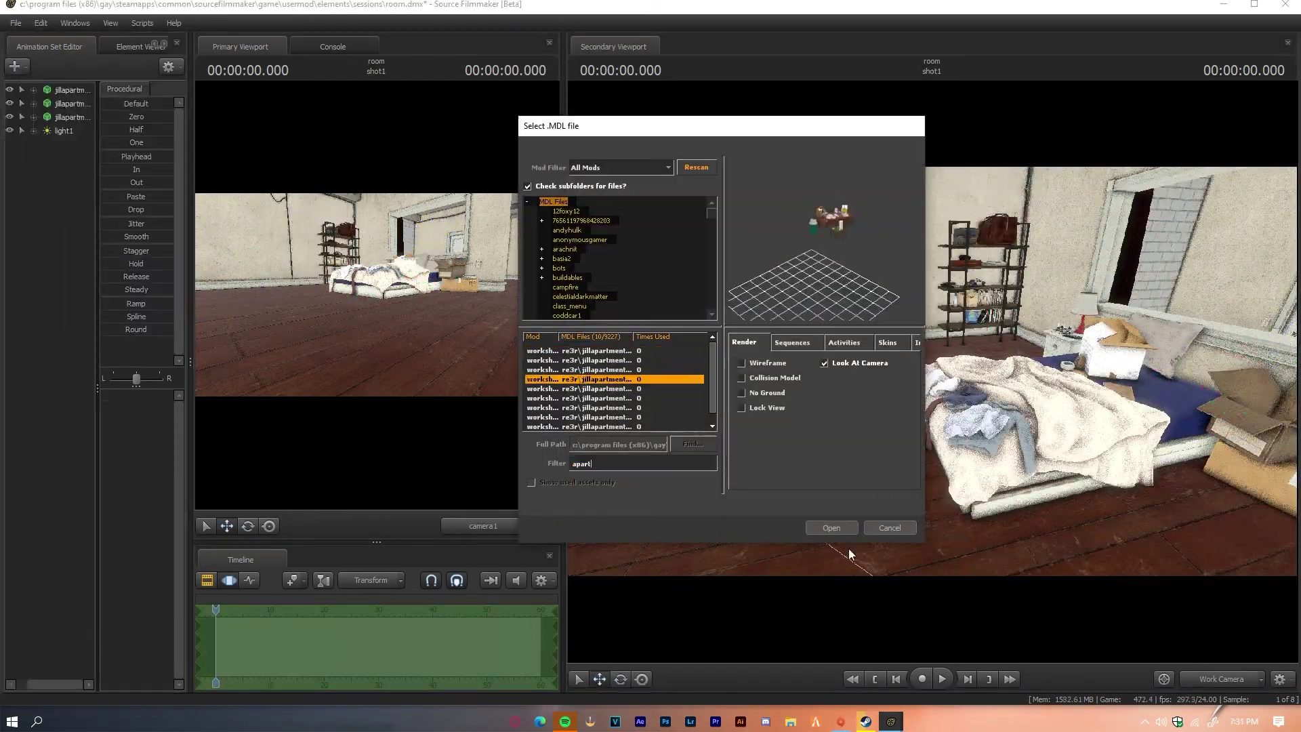
left_click(822, 526)
left_click_drag(994, 369, 439, 581)
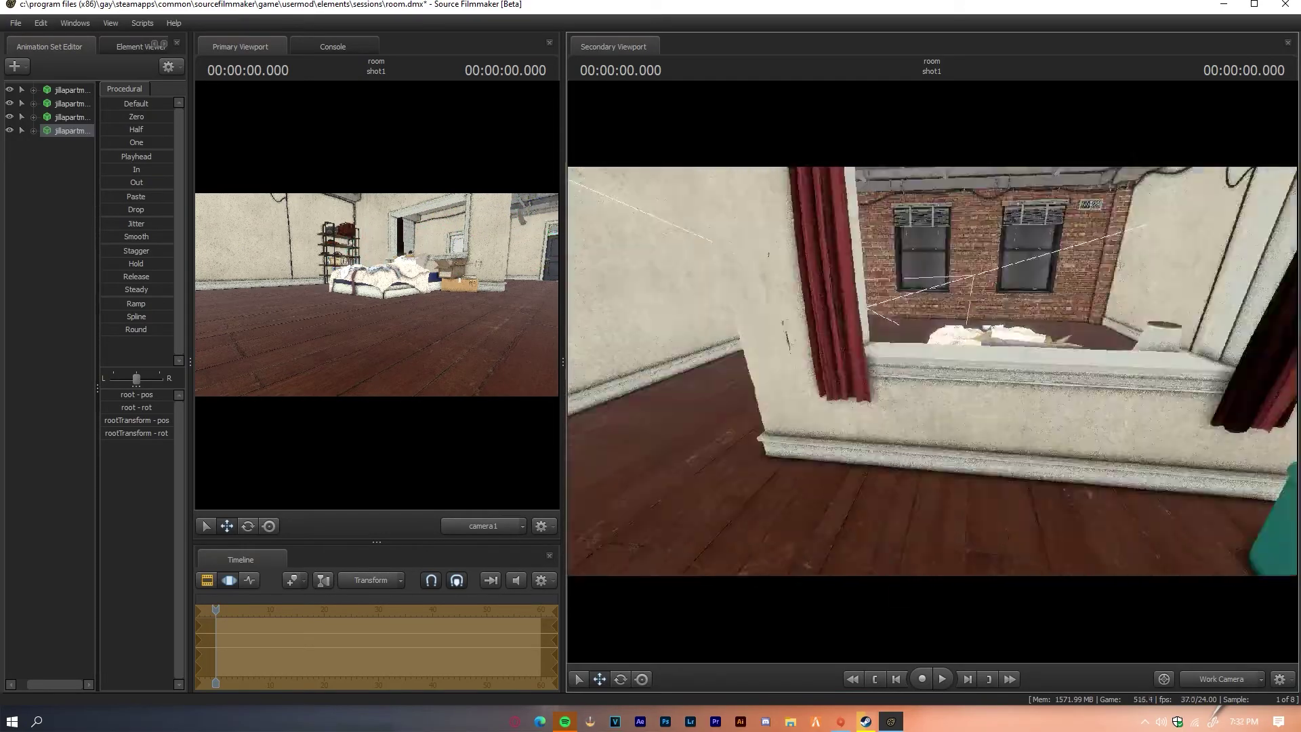
mouse_move(439, 581)
left_mouse_down()
mouse_move(932, 371)
mouse_move(1112, 514)
mouse_move(969, 441)
mouse_move(494, 373)
left_mouse_up()
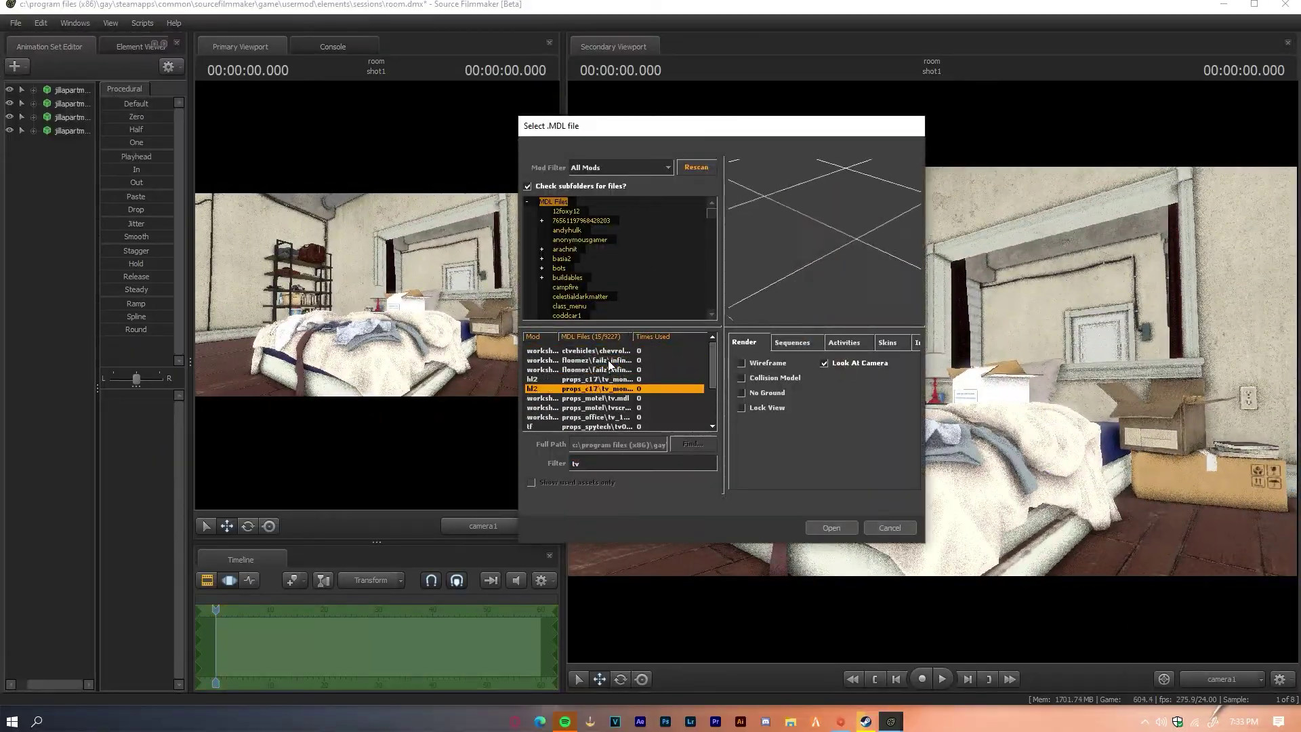
- Search 'table' and add the furnituretable003a wooden table by the brick wall
key("BackSpace")
key("BackSpace")
type("table")
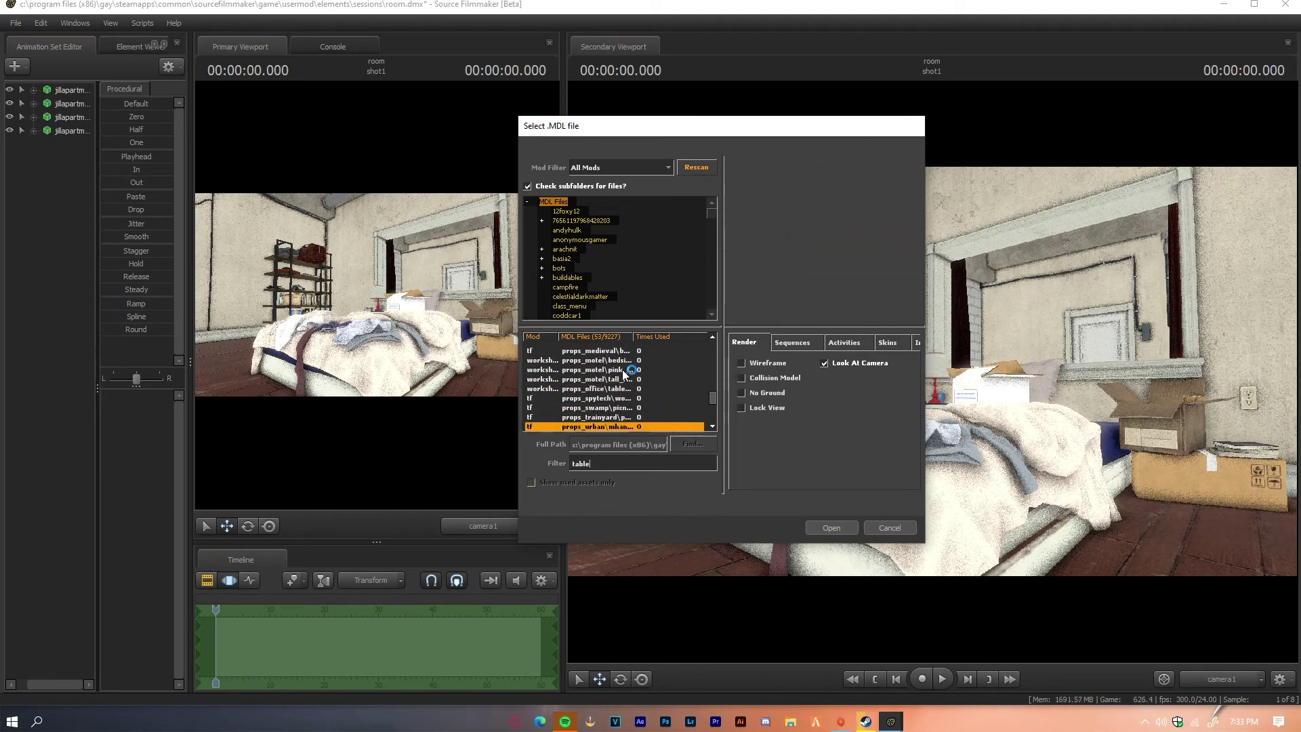
double_click(652, 360)
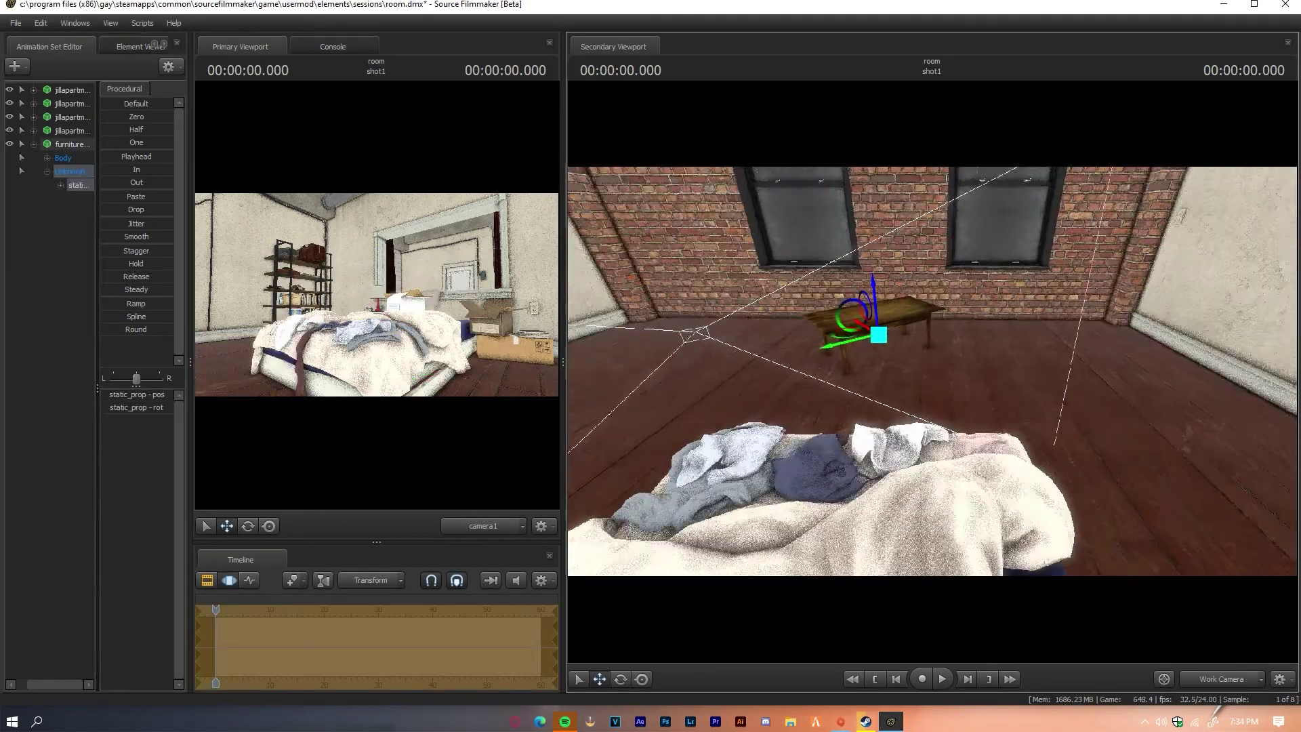
left_click_drag(932, 372, 932, 371)
- Load the tv0011 TV onto the table and frame it with F
key("Return")
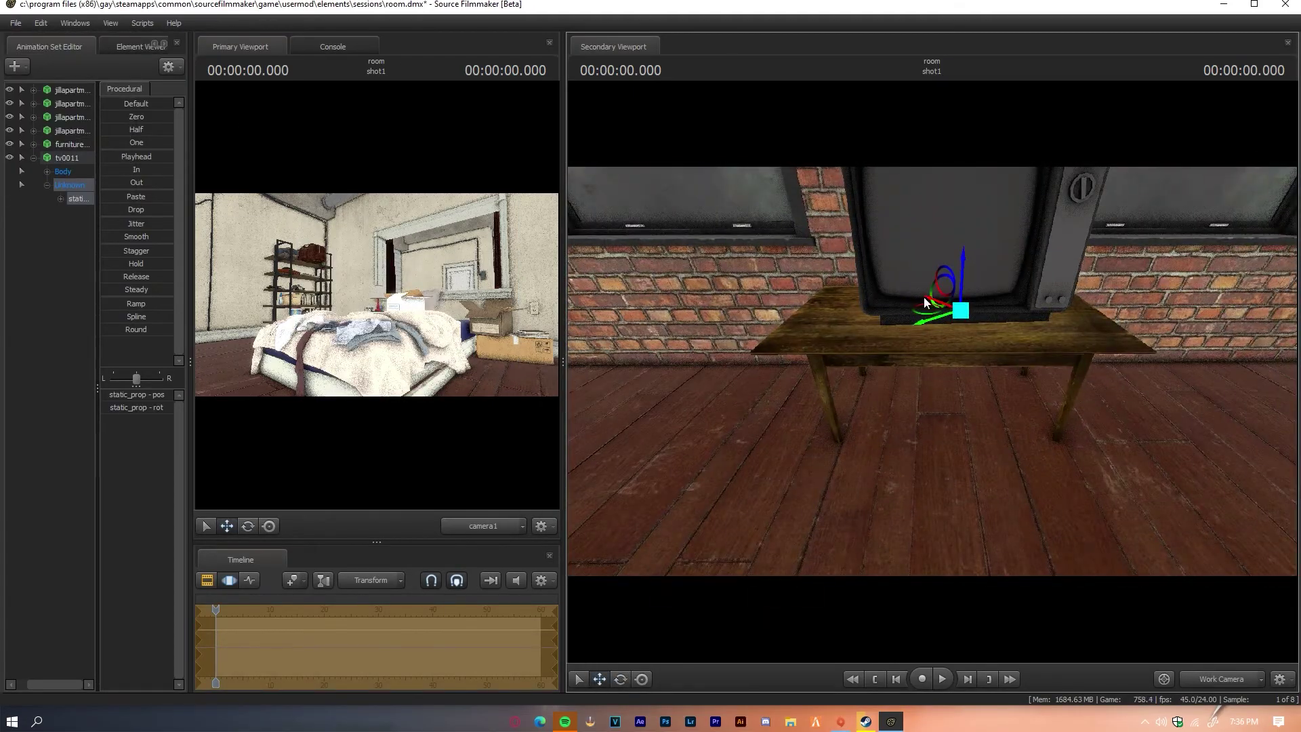
left_click_drag(809, 381, 809, 380)
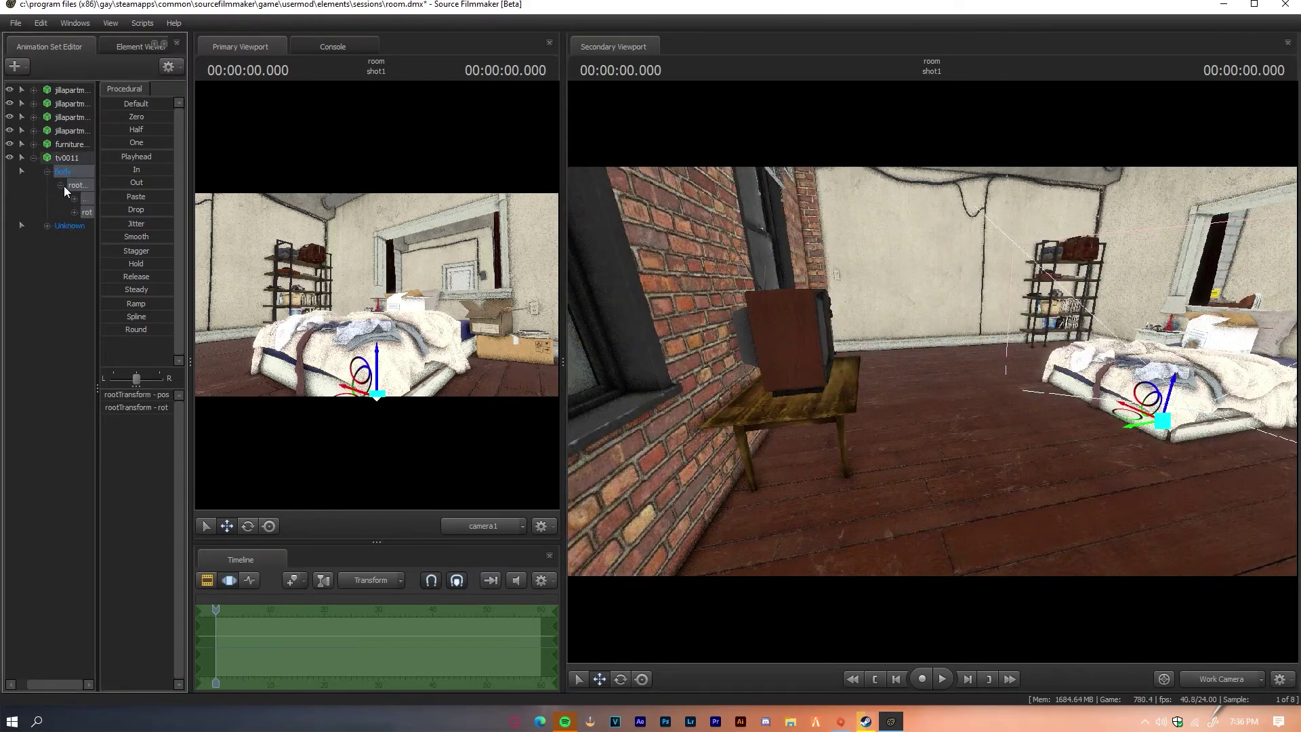
left_click(75, 198)
left_click(89, 203)
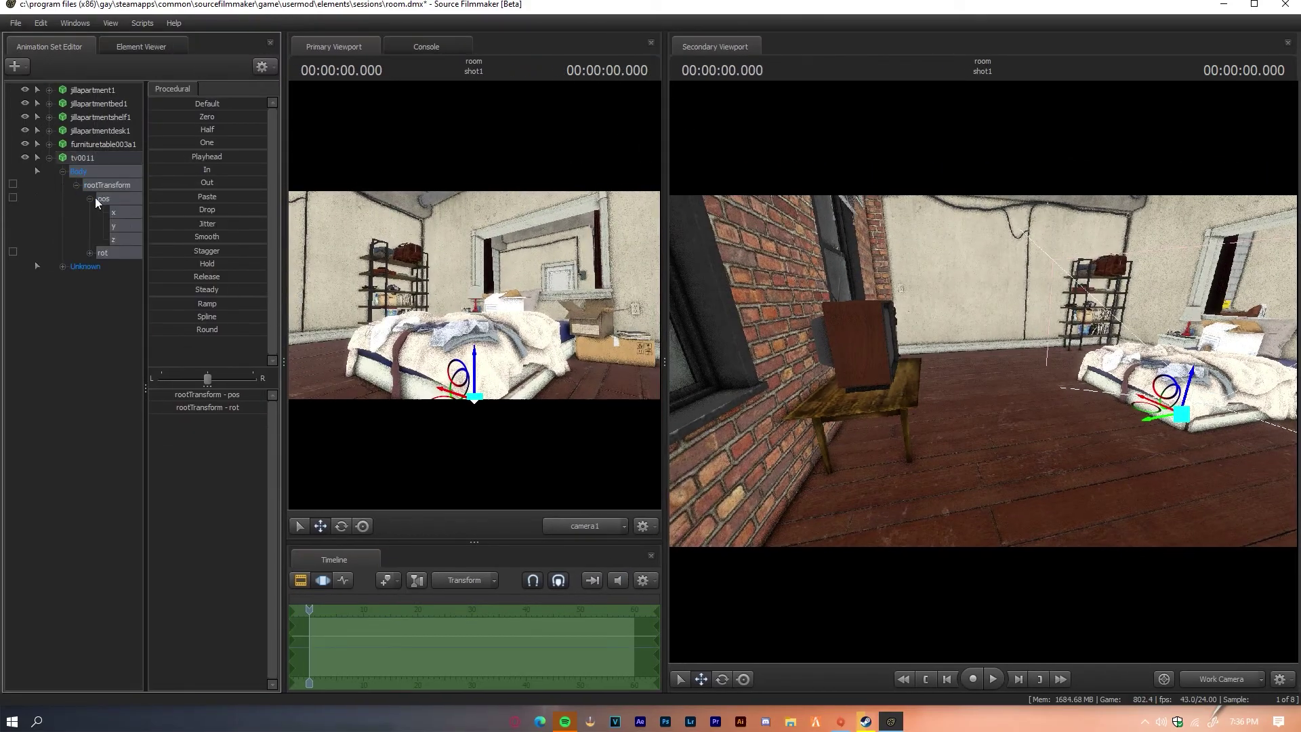
left_click(82, 199)
key("f")
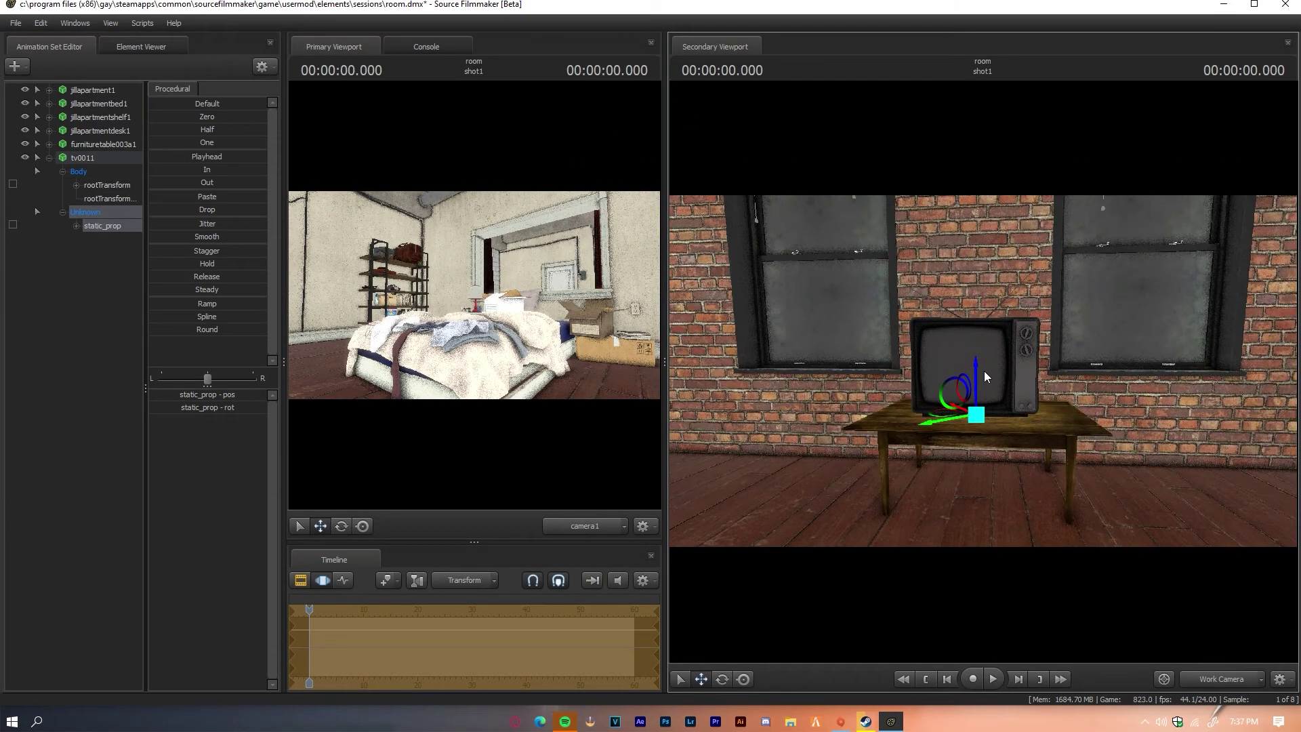
left_click_drag(983, 372, 967, 274)
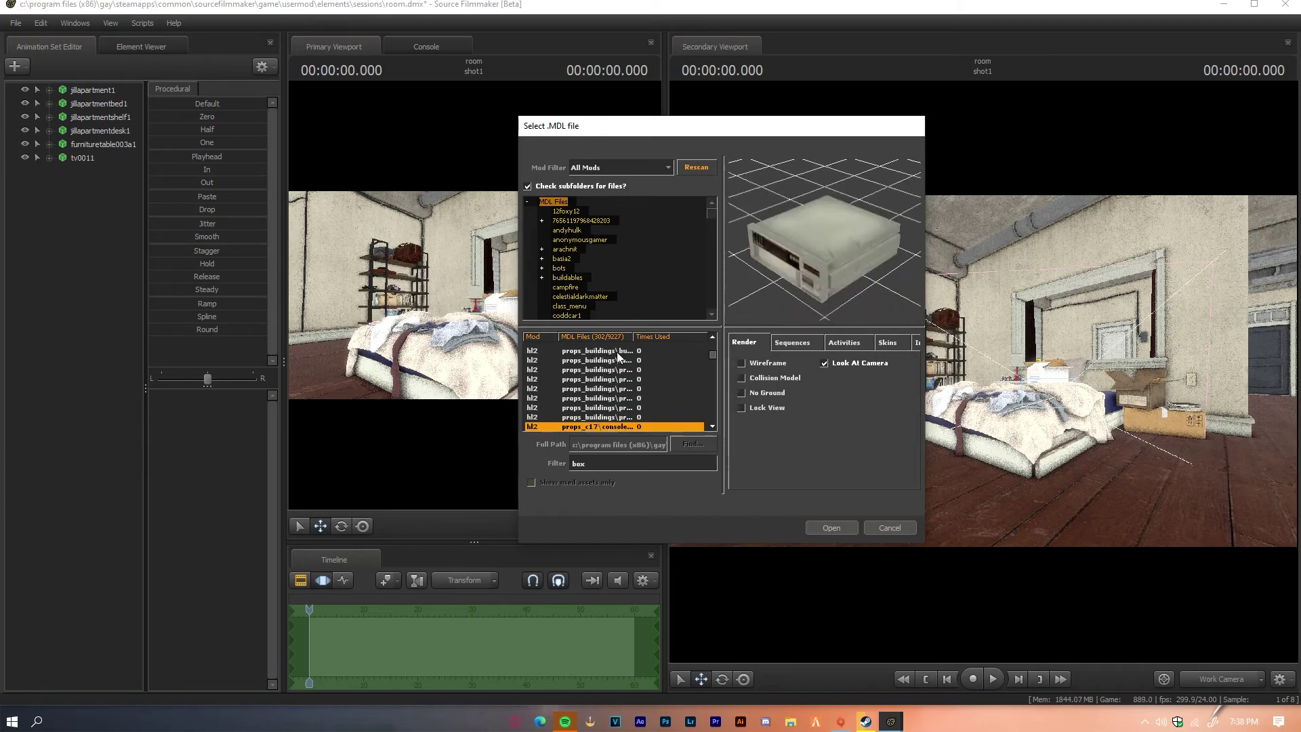
- Add the furniture_shelf01a wooden bookcase and move and rotate it against the wall
key("Down")
key("Down")
key("Down")
key("Down")
key("Down")
key("Down")
key("Down")
key("Down")
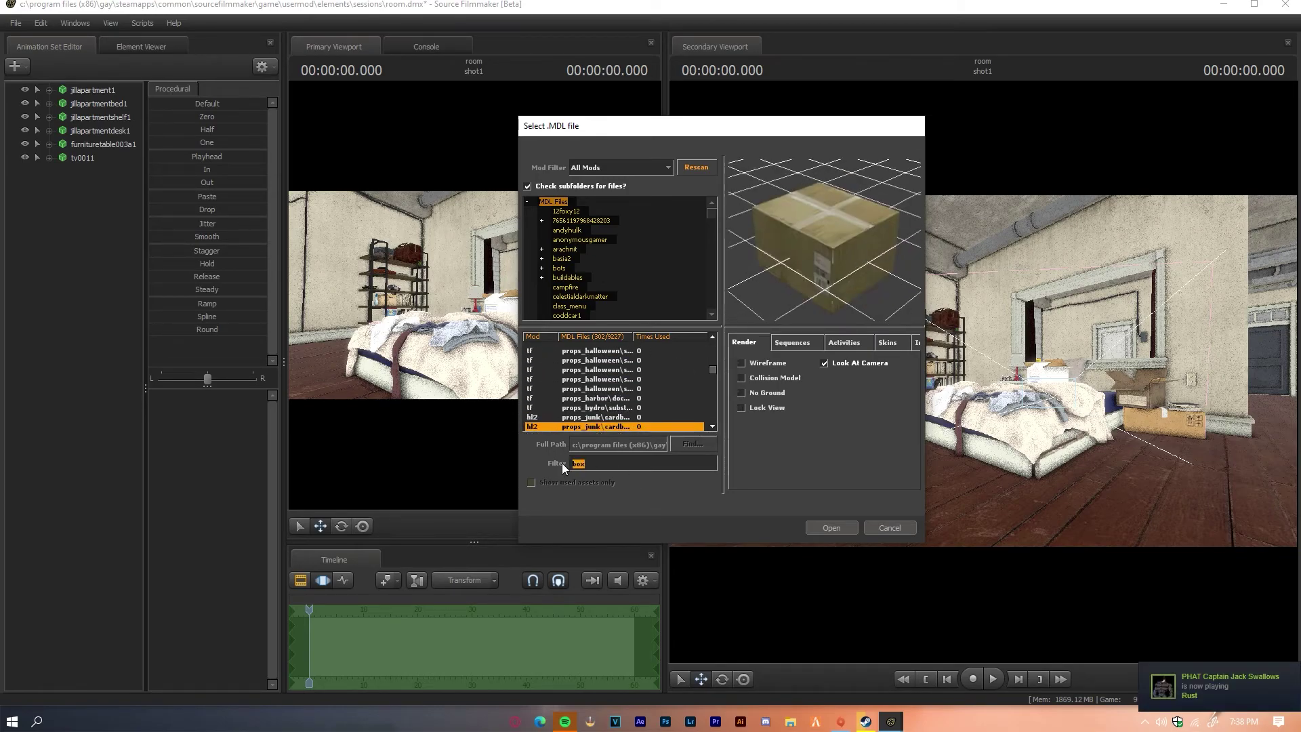
type("shelf")
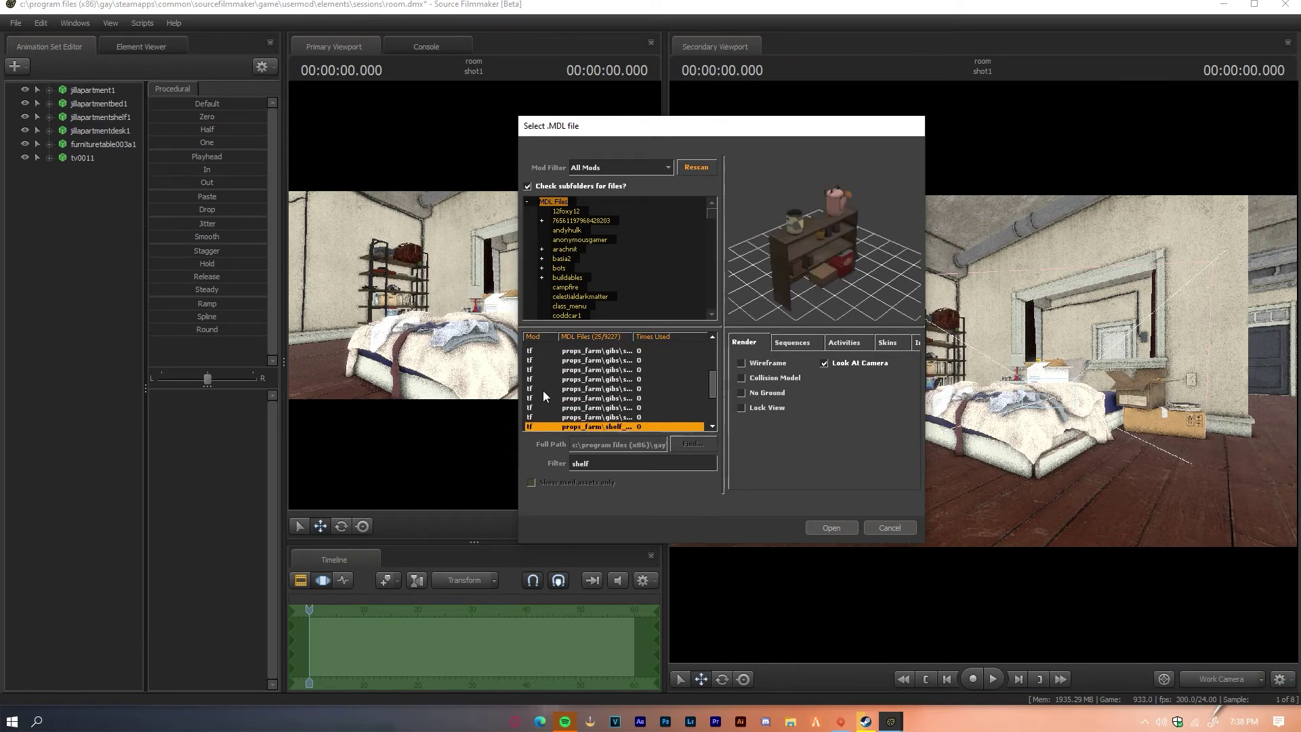
double_click(543, 390)
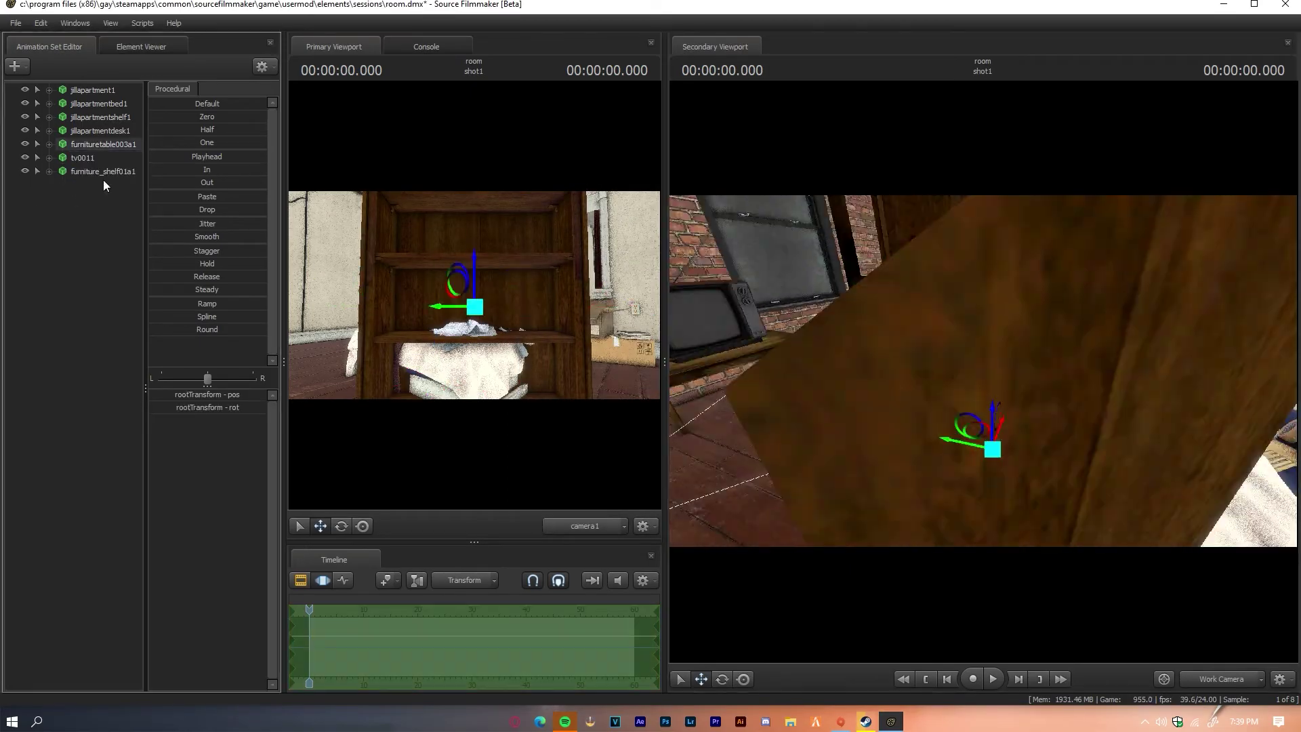
mouse_move(1015, 364)
left_mouse_down()
mouse_move(1008, 408)
mouse_move(1053, 329)
left_mouse_up()
key("e")
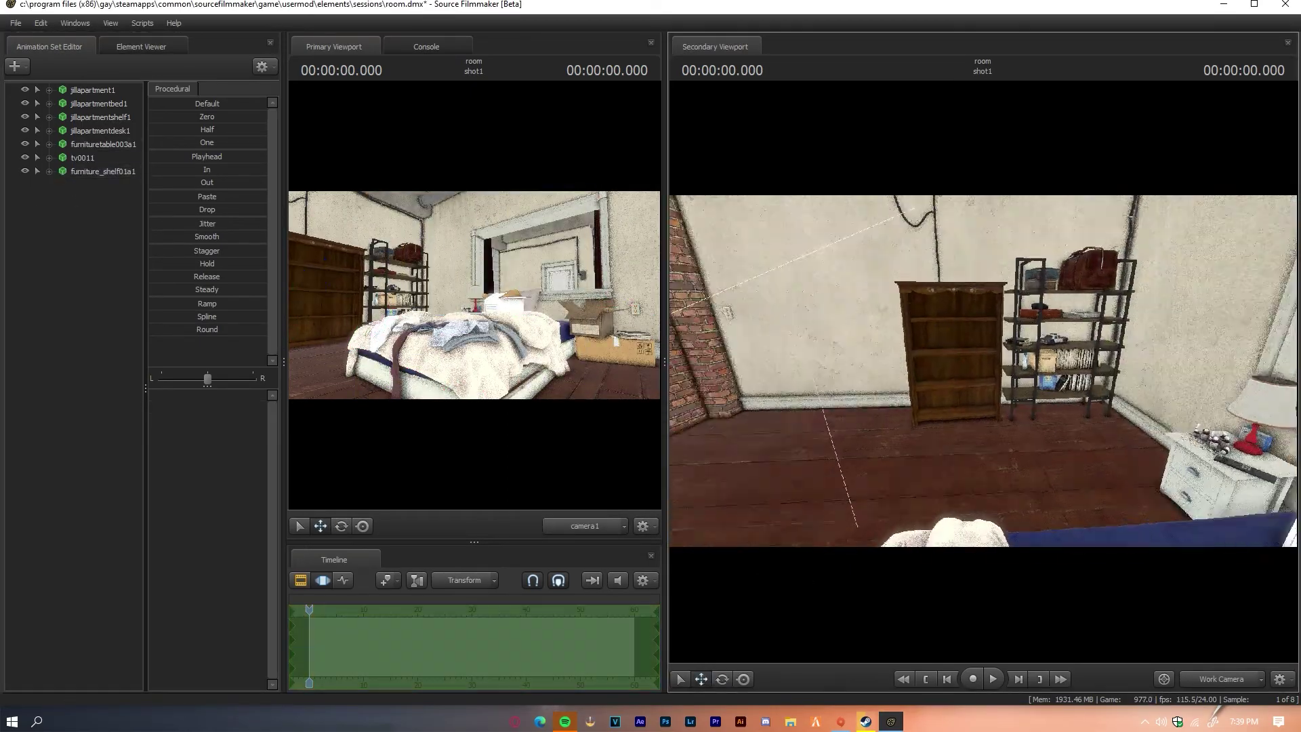
key("w")
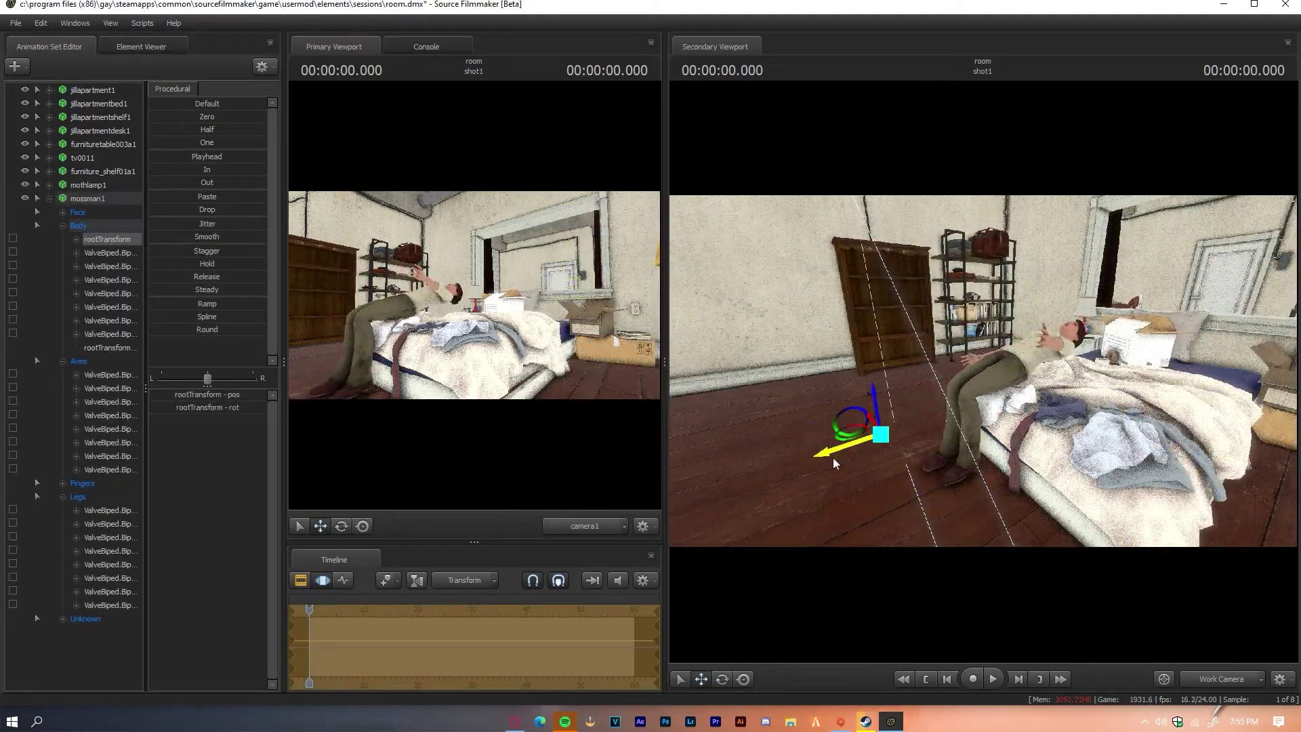
- Rotate the character's pelvis and upper spine to bring the body upright on the bed
mouse_move(834, 464)
left_mouse_down()
mouse_move(884, 339)
mouse_move(1017, 352)
left_mouse_up()
left_click(884, 338)
key("e")
left_click(1057, 345)
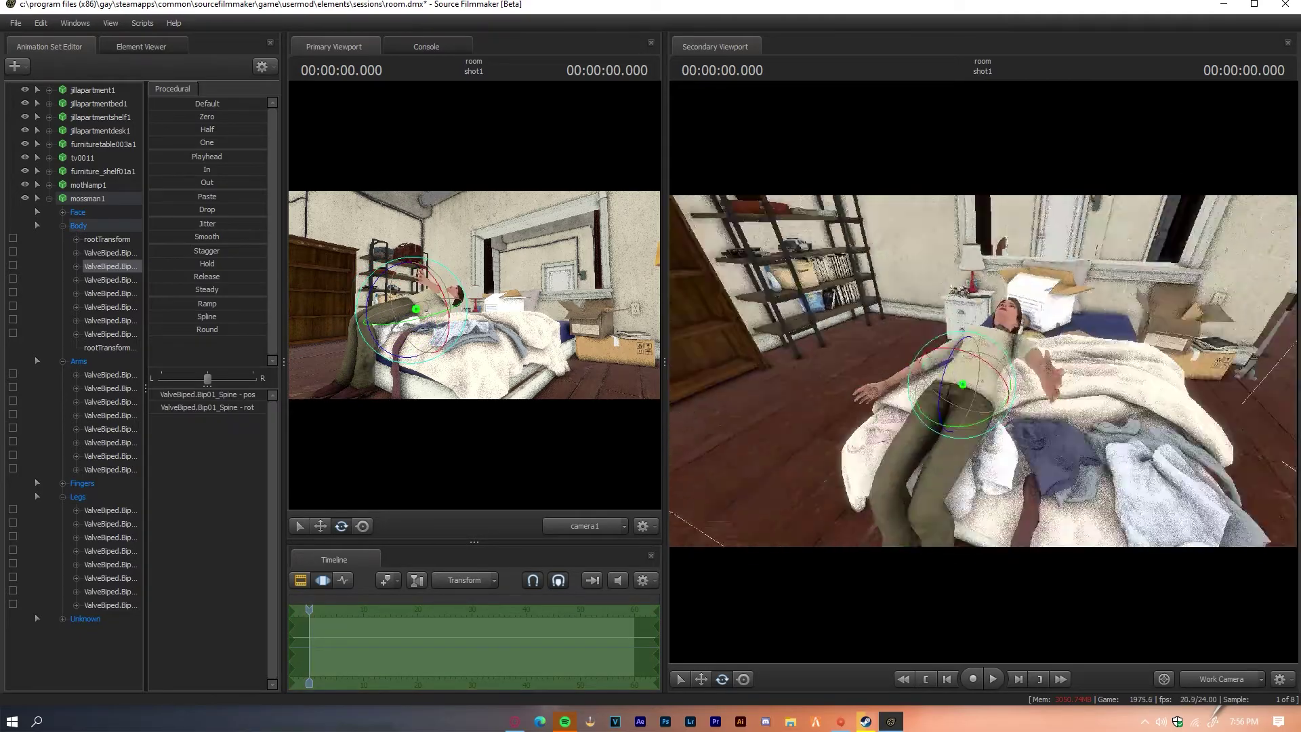
left_click_drag(448, 284, 434, 204)
left_click(109, 306)
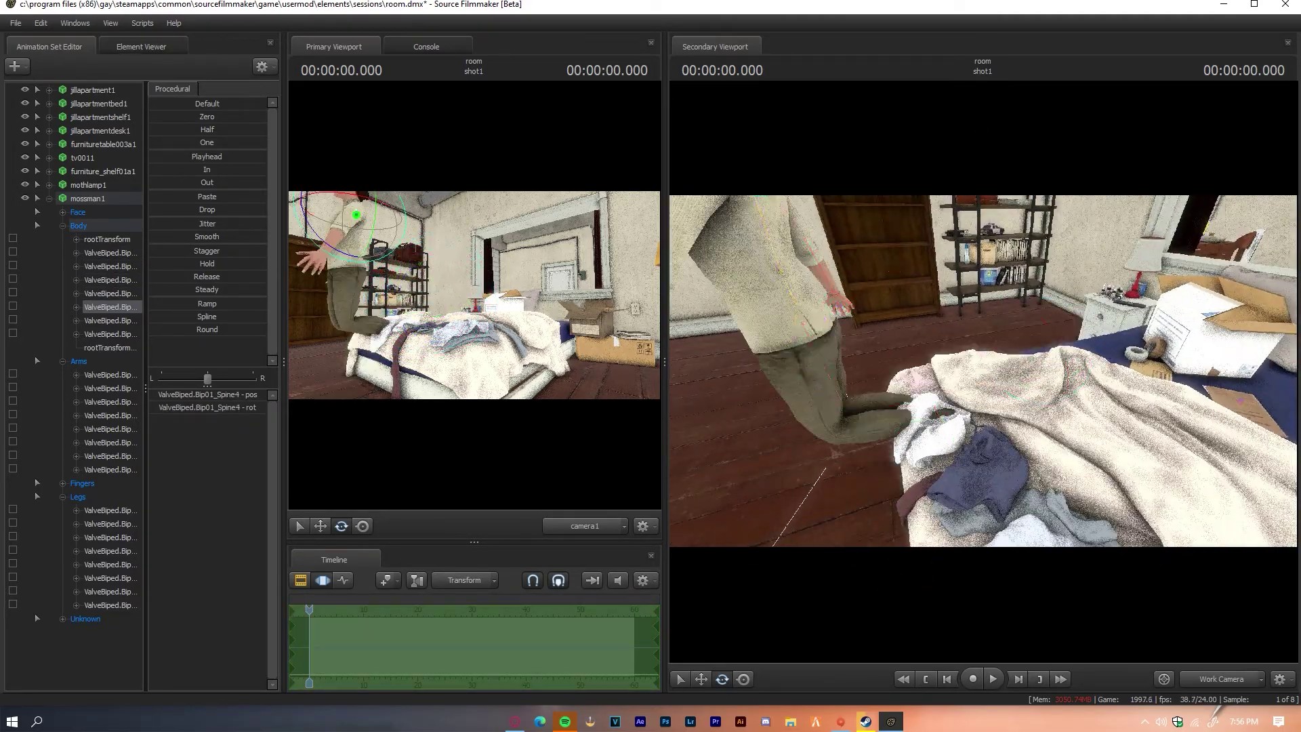
left_click_drag(881, 407, 950, 515)
- Bend the knees and adjust the spine so the feet rest on the floor
left_click(950, 515)
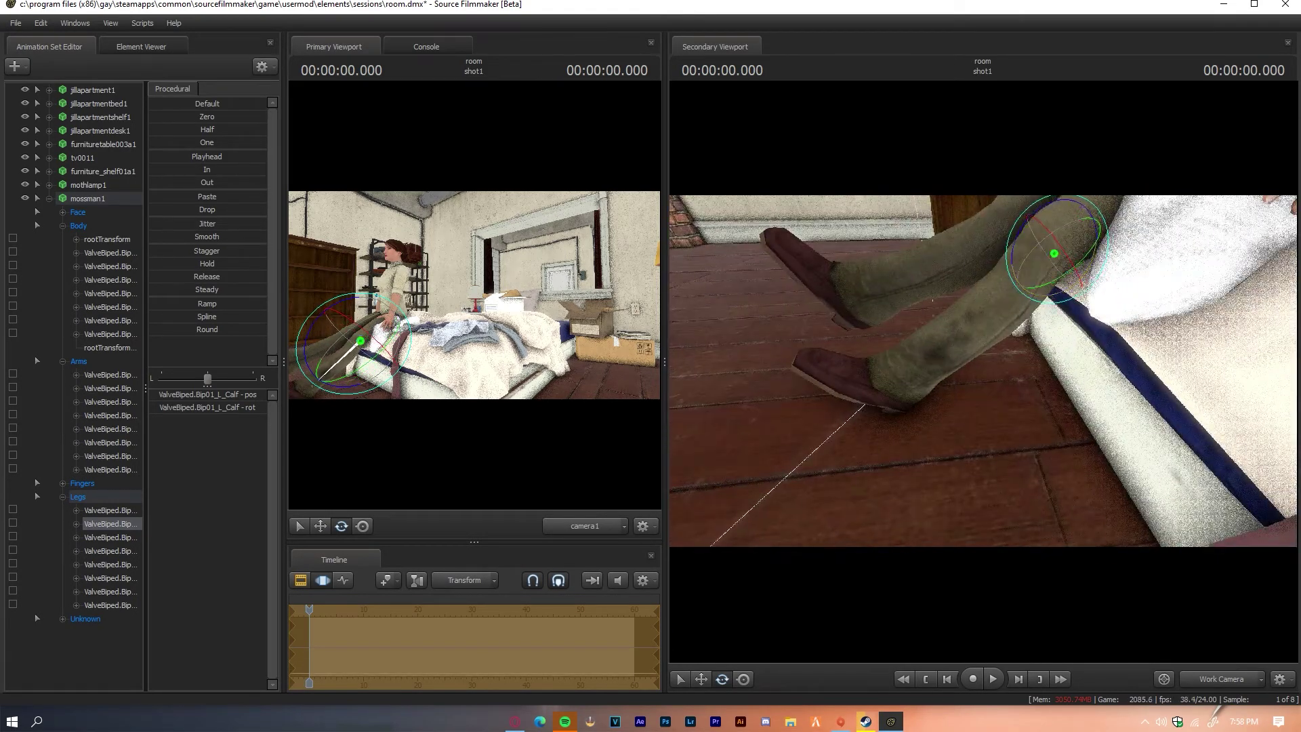
left_click_drag(939, 414, 976, 407)
left_click(976, 398)
left_click(965, 414)
- Rotate the woman's left upper arm and forearms into a resting pose
left_click(1196, 678)
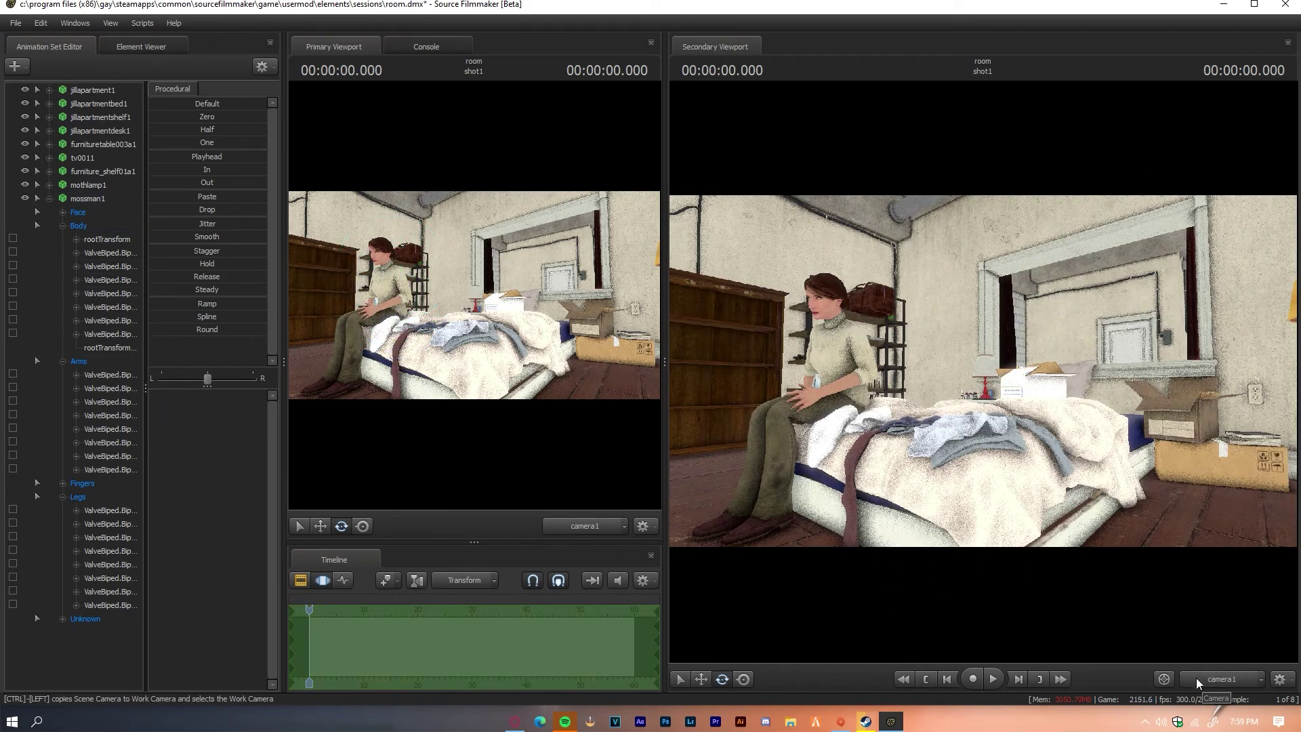
left_click(960, 281)
left_click_drag(934, 292, 974, 376)
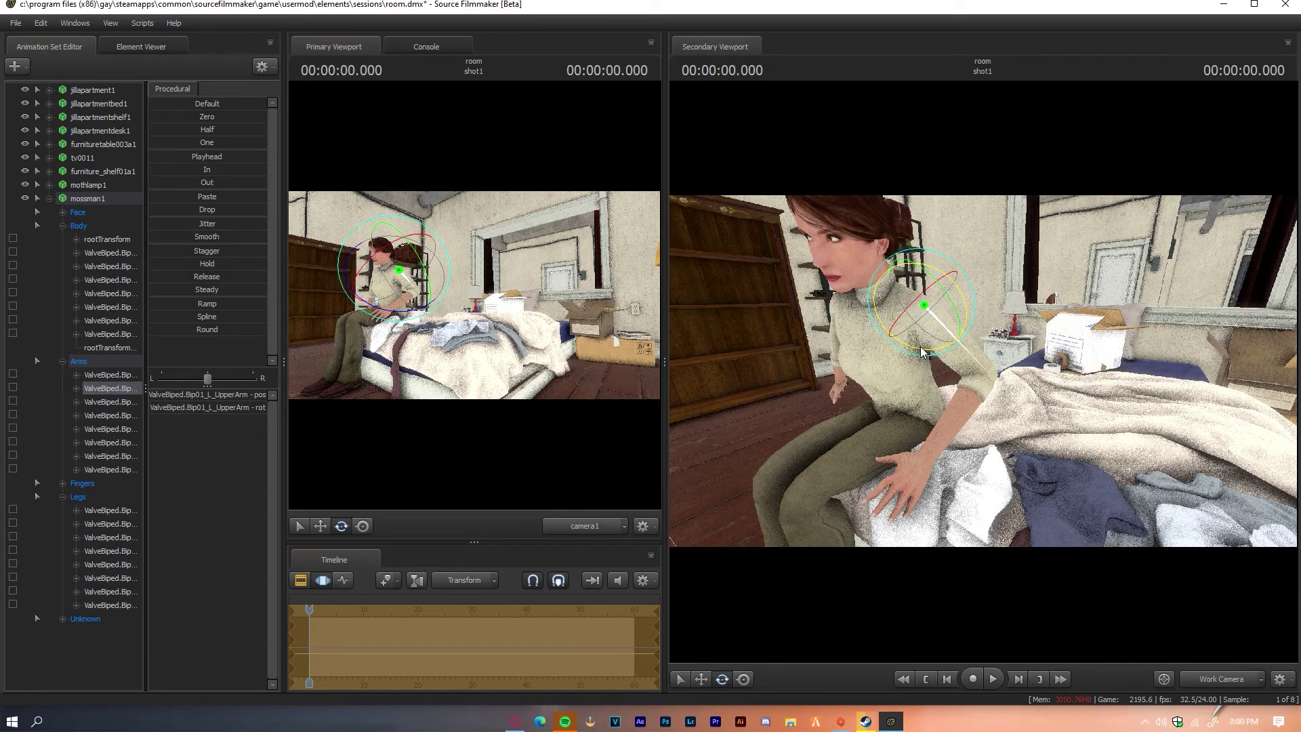
mouse_move(921, 352)
left_mouse_down()
mouse_move(1020, 354)
mouse_move(949, 305)
left_mouse_up()
left_click(1021, 354)
left_click(868, 380)
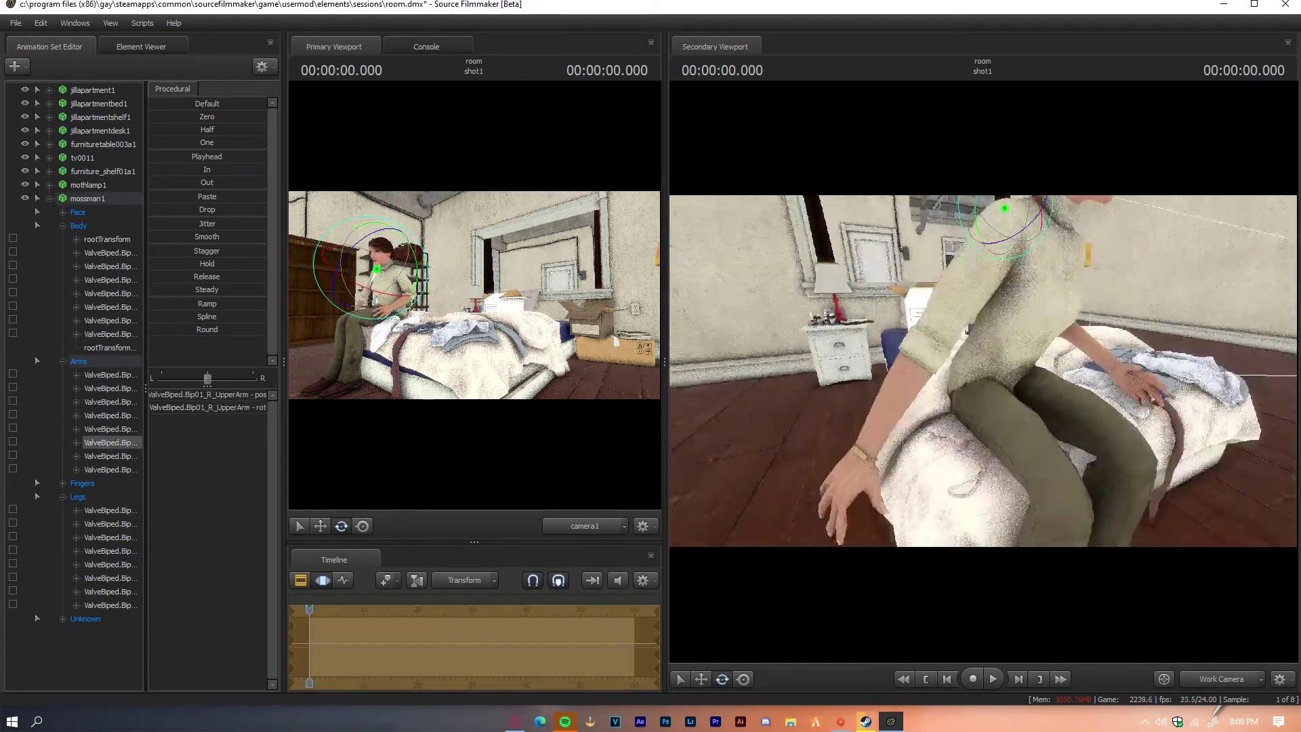
mouse_move(868, 379)
left_mouse_down()
mouse_move(904, 255)
mouse_move(983, 374)
left_mouse_up()
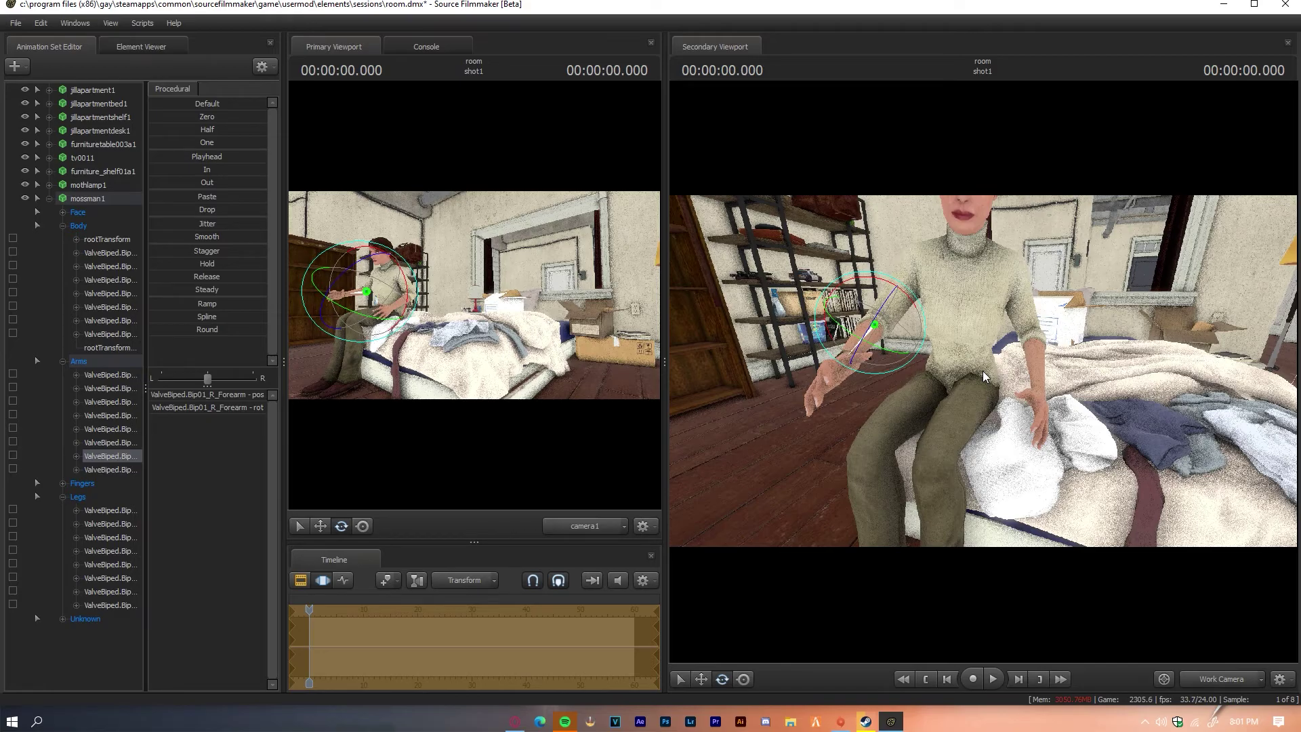
mouse_move(982, 372)
left_mouse_down()
mouse_move(971, 392)
mouse_move(1142, 392)
left_mouse_up()
left_click(971, 392)
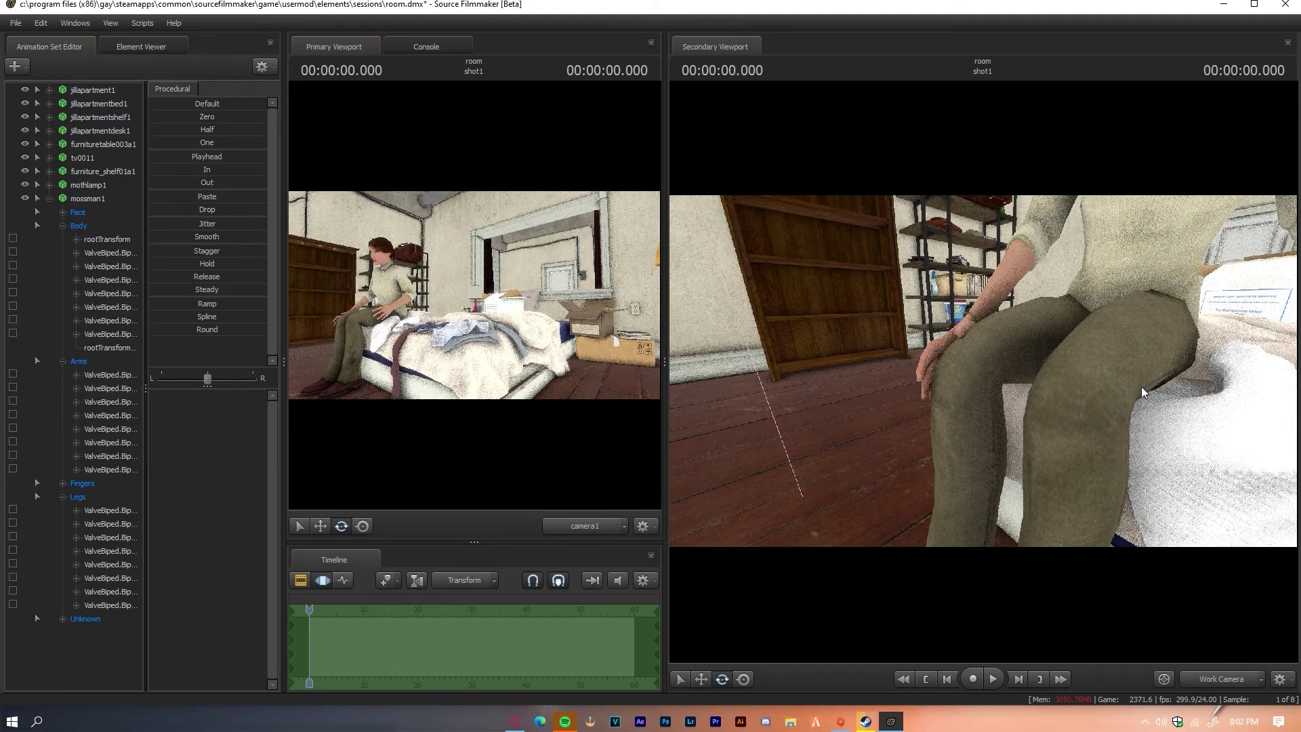
- Bend her right forearm and fingers so the hand rests on her knee
mouse_move(1141, 387)
left_mouse_down()
mouse_move(1023, 263)
mouse_move(982, 319)
left_mouse_up()
left_click(1024, 262)
left_click(842, 305)
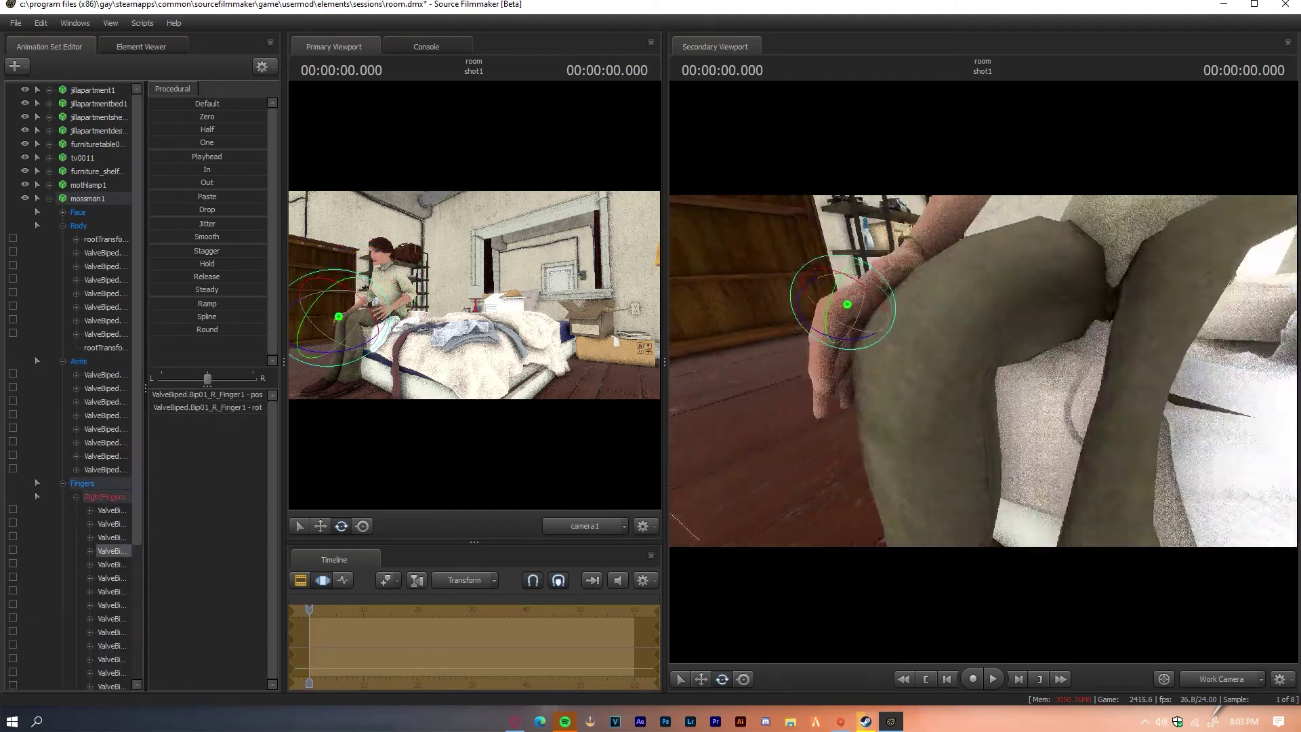
left_click(947, 344)
mouse_move(871, 349)
left_mouse_down()
mouse_move(1005, 358)
mouse_move(990, 377)
left_mouse_up()
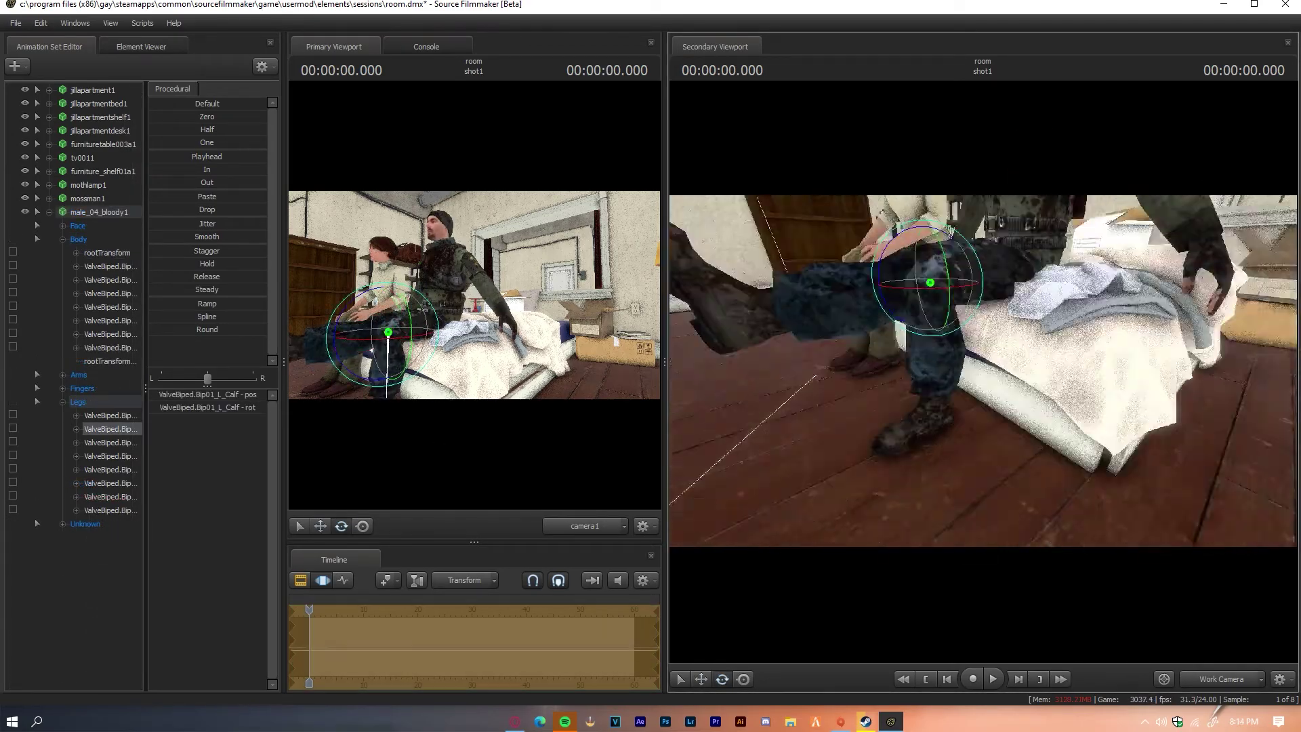
- Rotate the bloodied man's foot, right calf and spine into a hunched seated pose
left_click(928, 455)
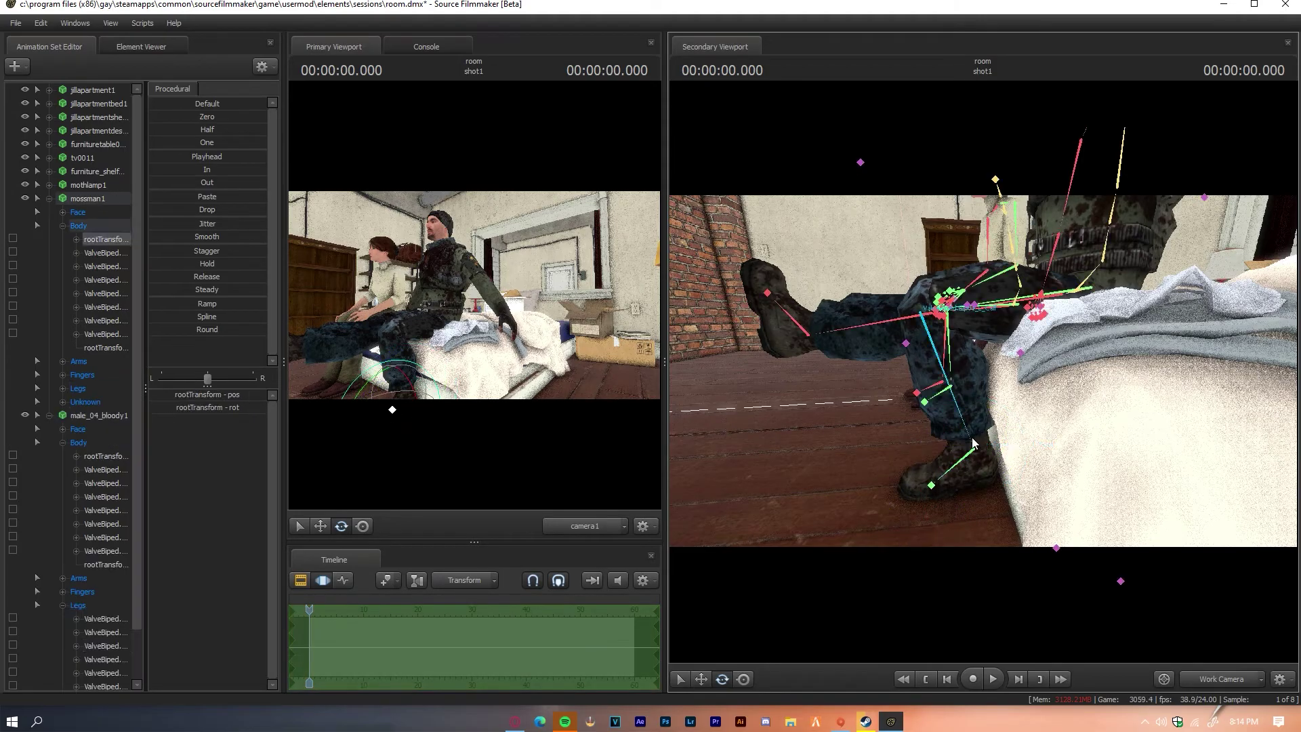
left_click_drag(973, 444, 869, 300)
left_click(924, 372)
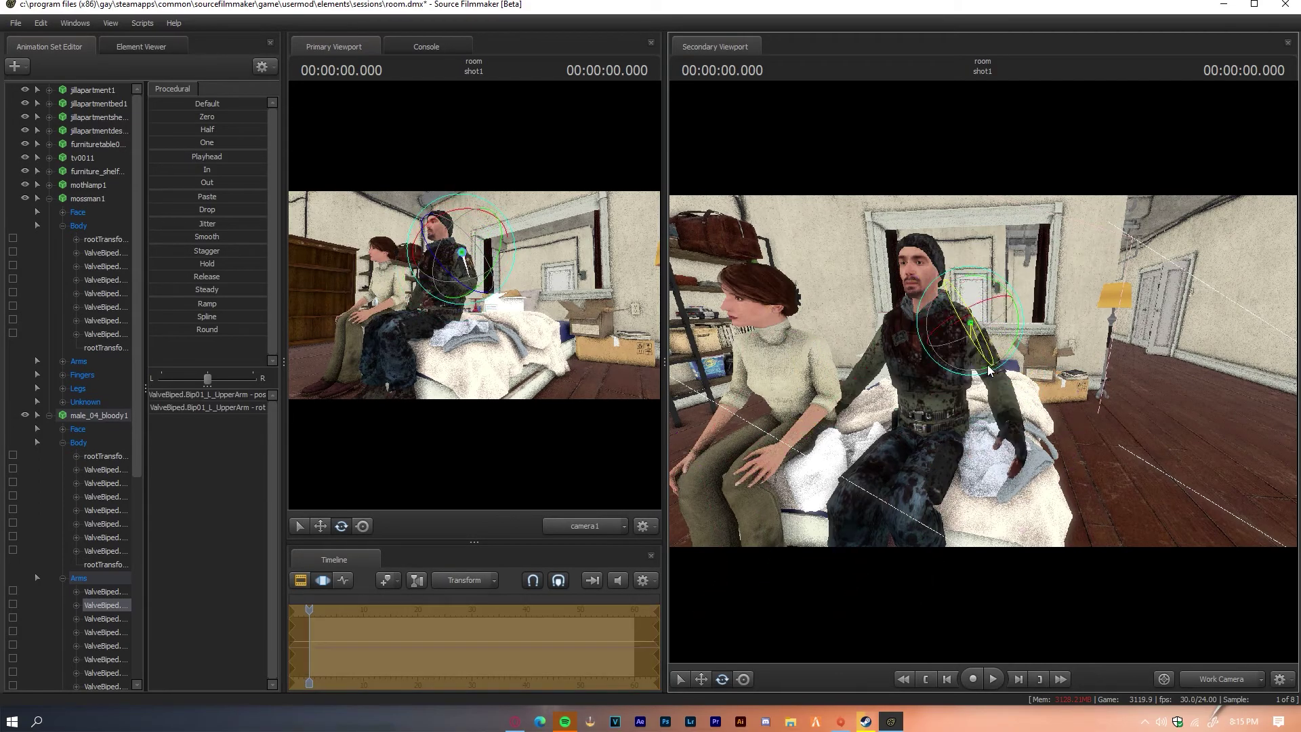
left_click_drag(988, 369, 976, 352)
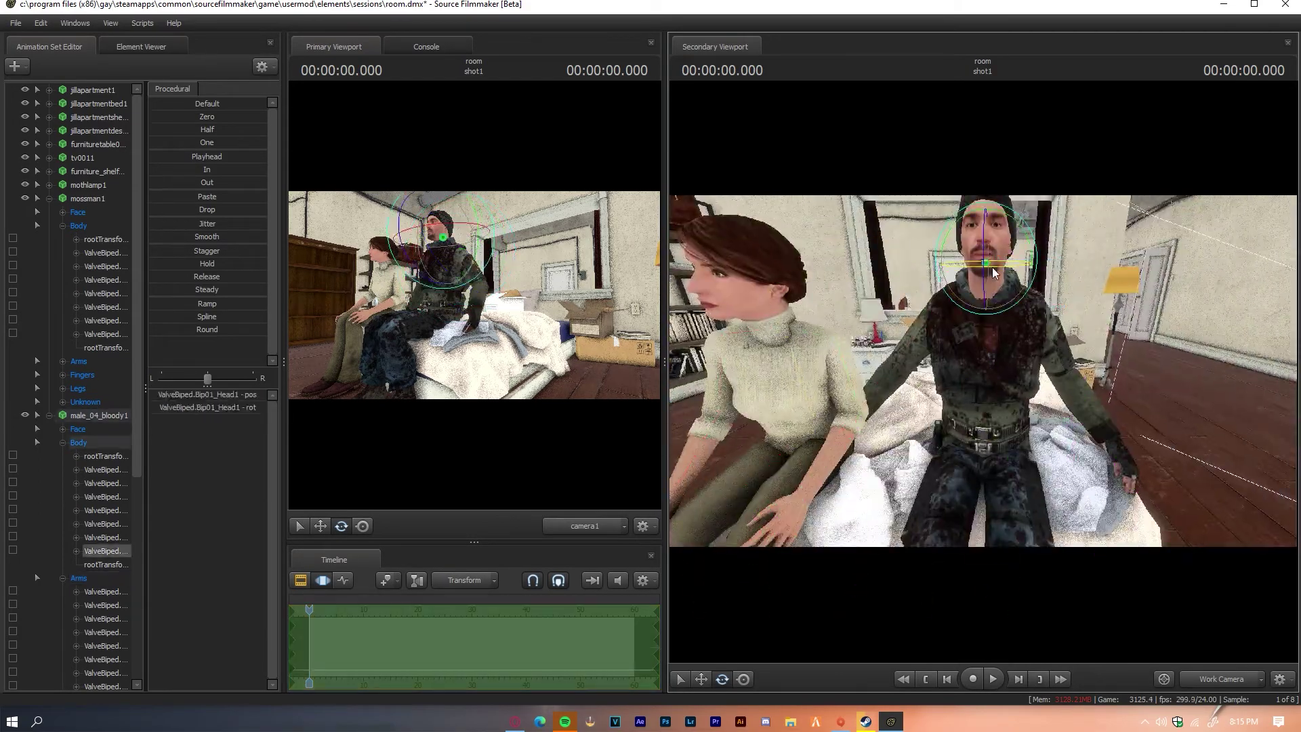
left_click(980, 380)
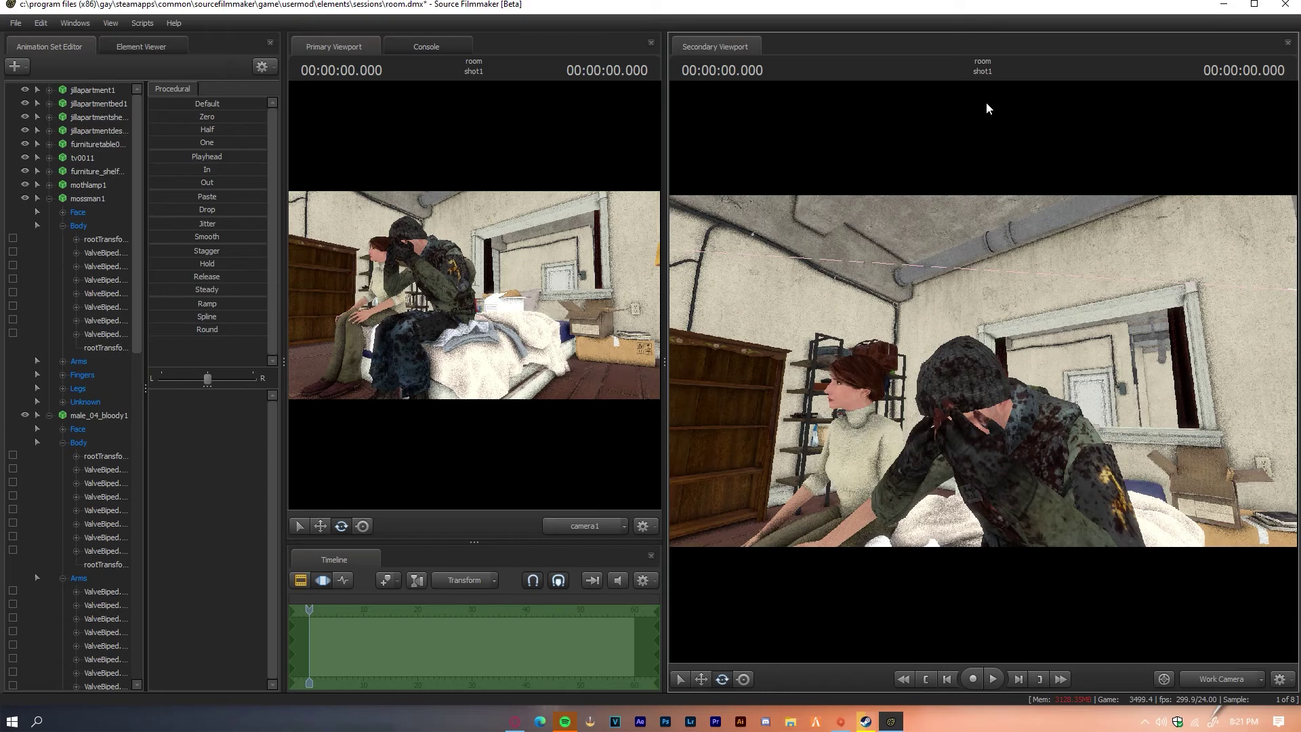
- Re-pose the man's right upper arm and forearm so his hands reach his knees
mouse_move(986, 103)
left_mouse_down()
mouse_move(936, 286)
mouse_move(1029, 269)
left_mouse_up()
left_click(935, 286)
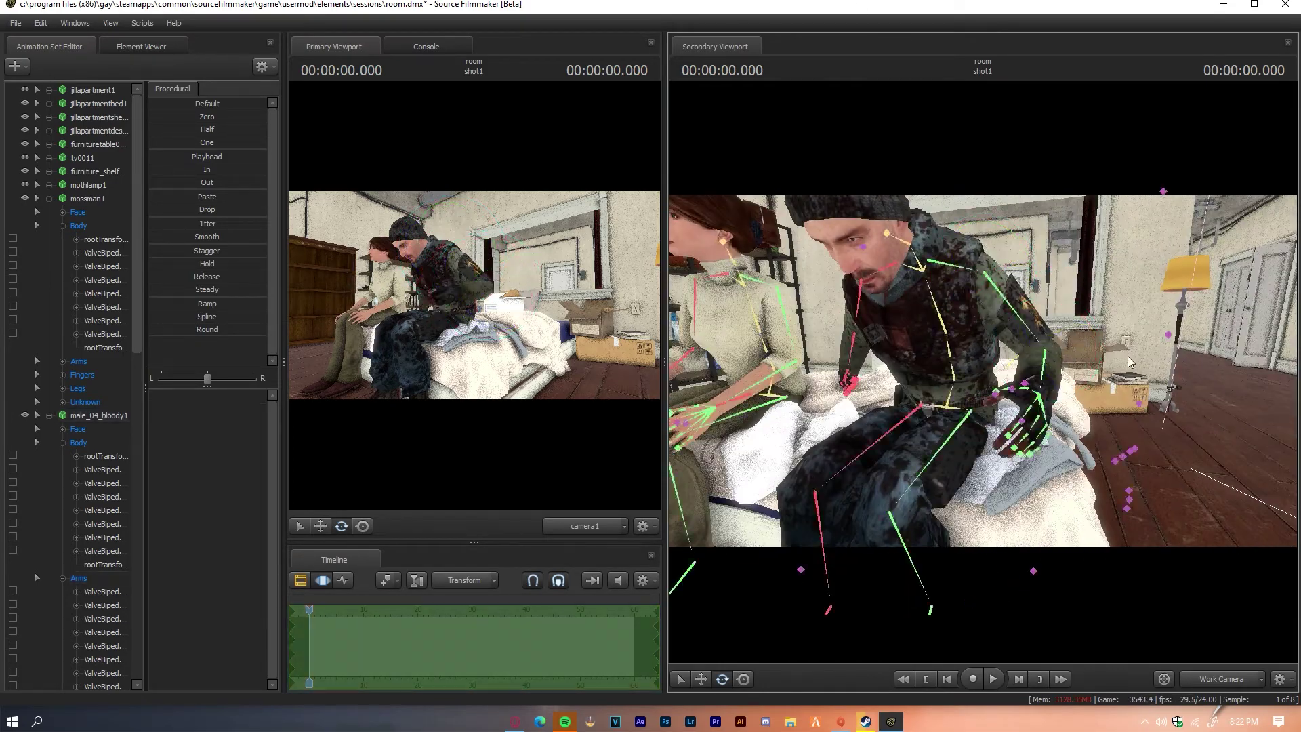
mouse_move(1129, 362)
left_mouse_down()
mouse_move(1067, 286)
mouse_move(907, 359)
left_mouse_up()
left_click(908, 360)
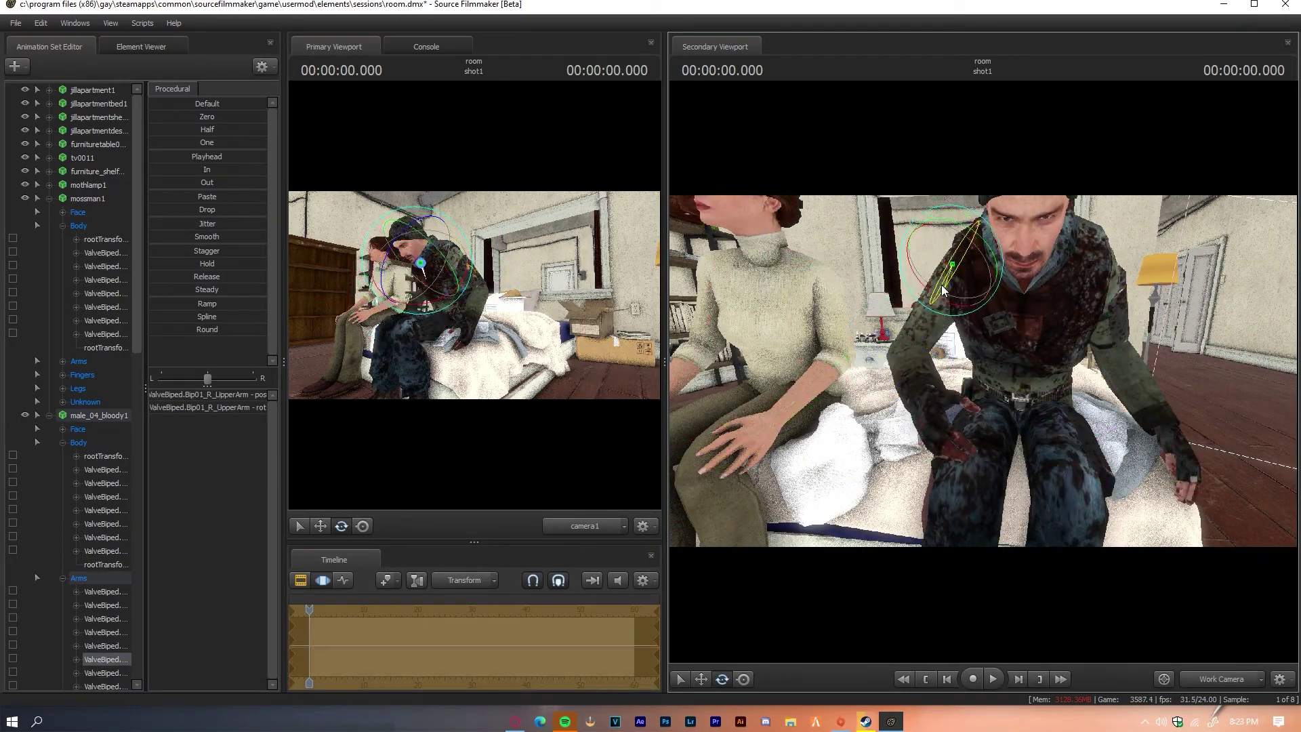
left_click(937, 339)
mouse_move(916, 384)
left_mouse_down()
mouse_move(960, 291)
mouse_move(1028, 298)
mouse_move(990, 304)
mouse_move(950, 371)
left_mouse_up()
left_click(960, 291)
- Bend the man's fingers over his knee and orbit to check his face and the room
left_click(1028, 298)
left_click(989, 305)
left_click(950, 372)
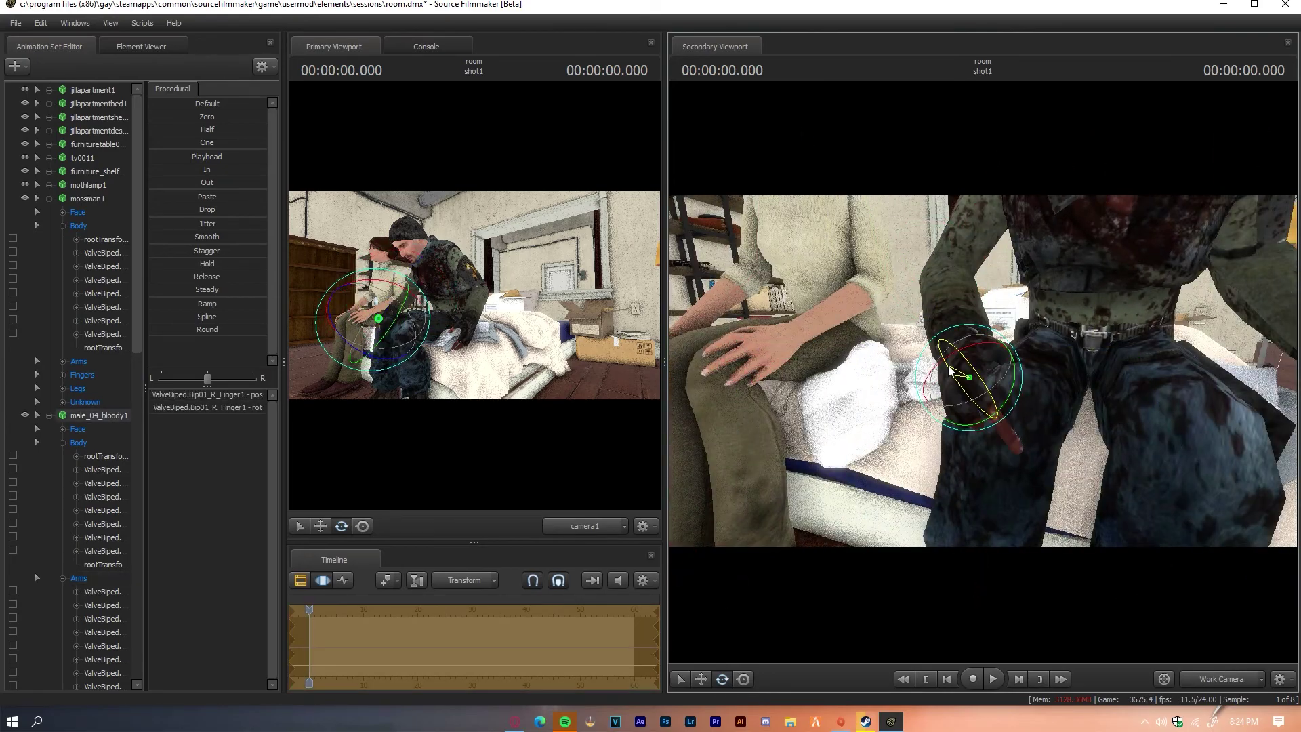
left_click(882, 374)
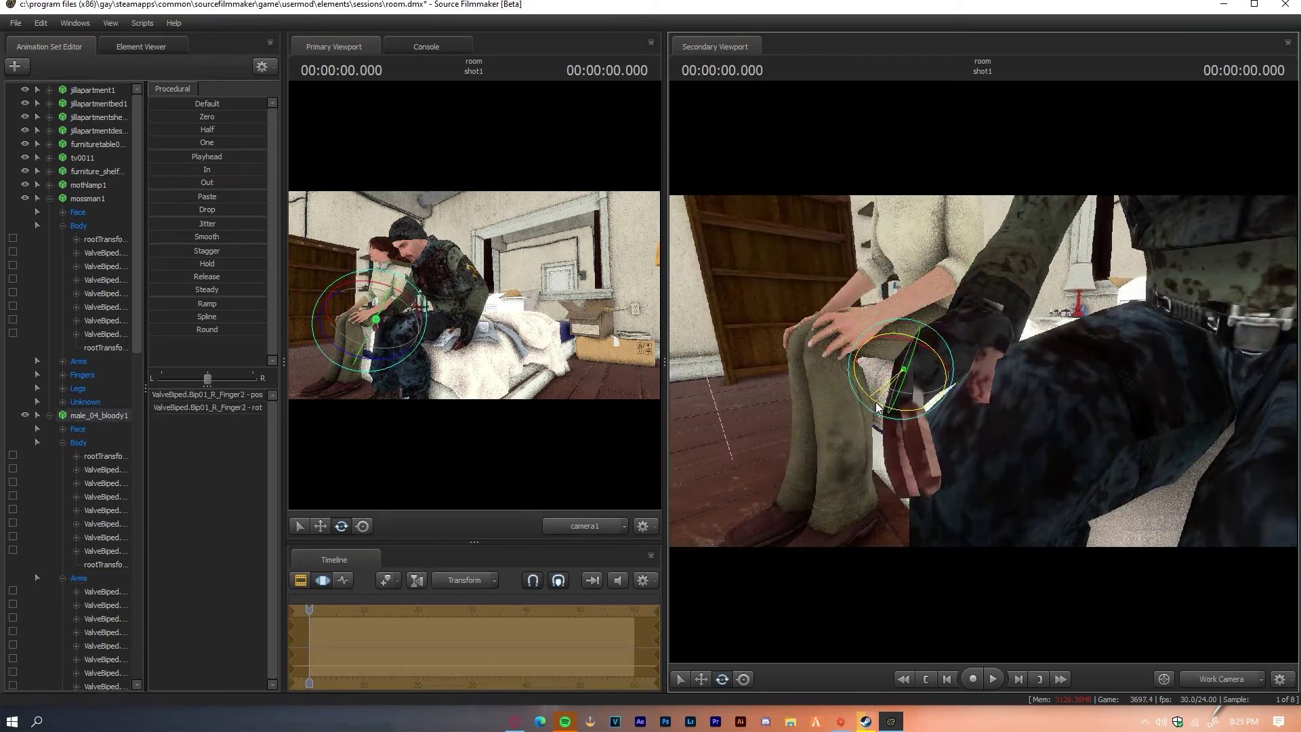
left_click_drag(882, 375, 1023, 398)
scroll(984, 376, "down", 3)
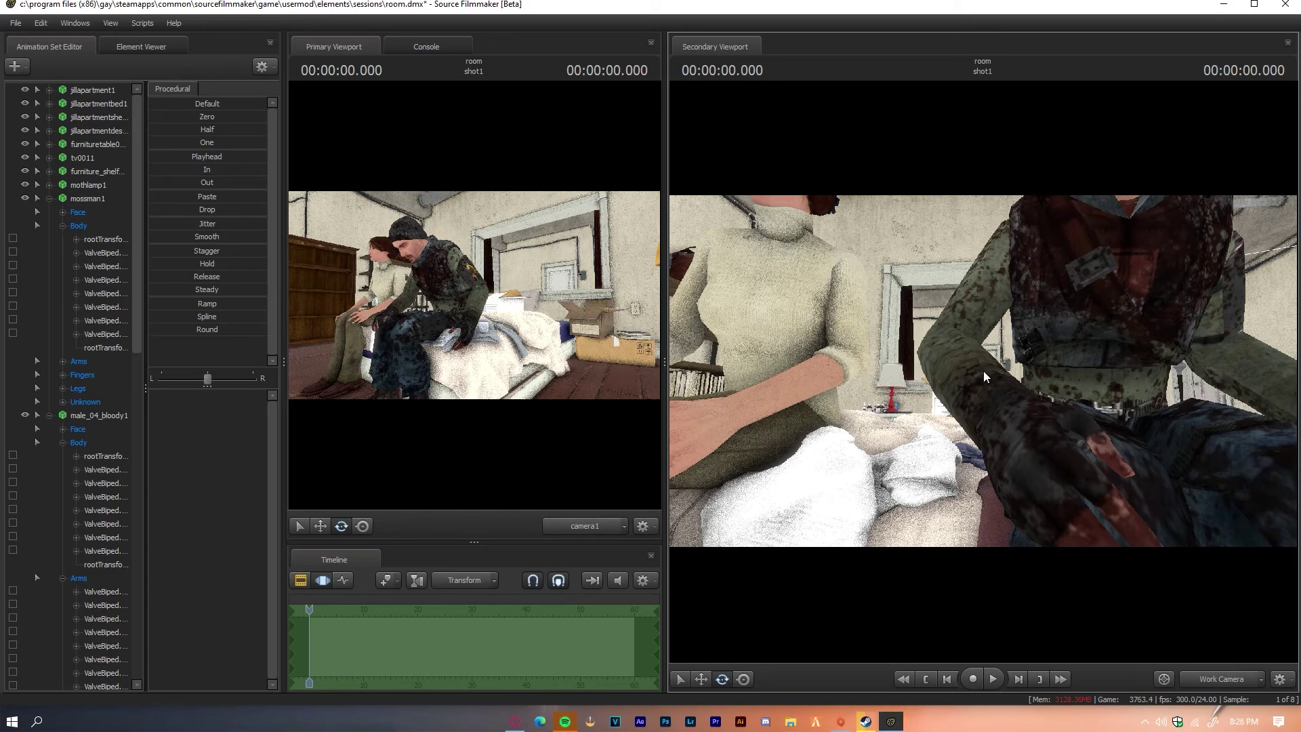
left_click_drag(984, 376, 936, 380)
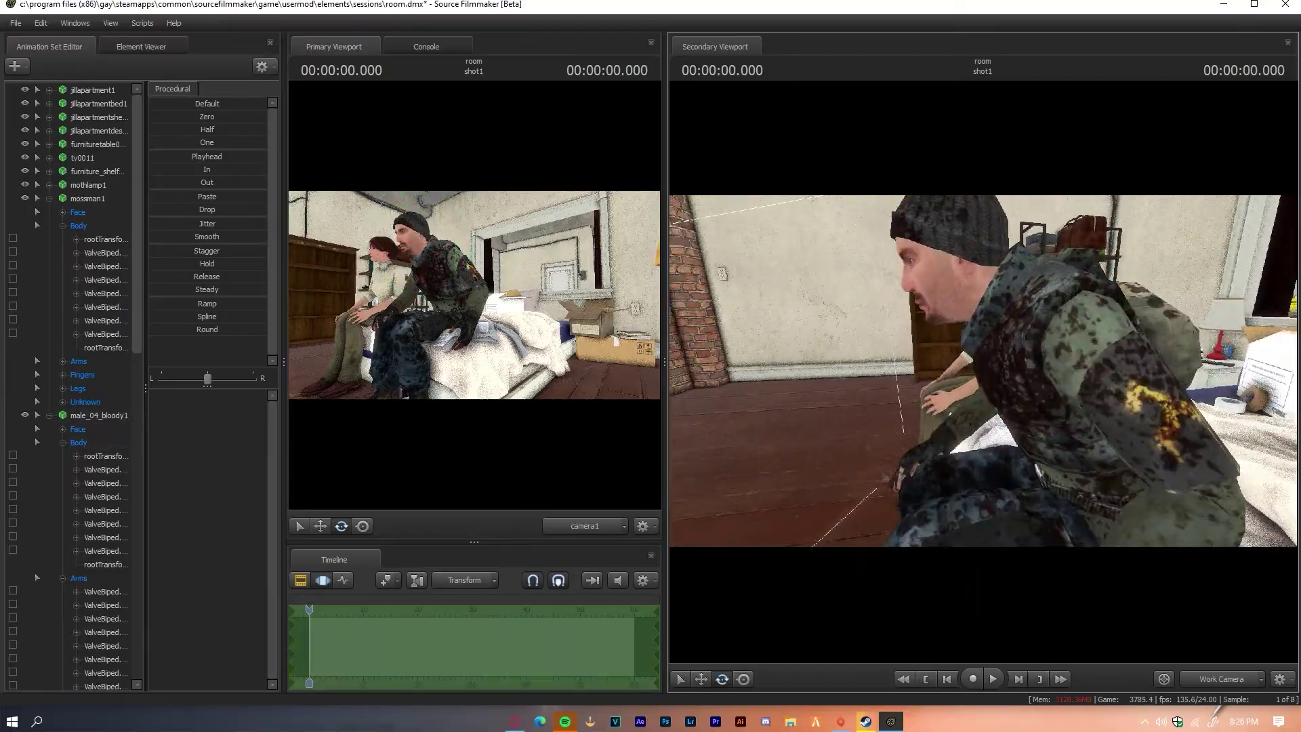
mouse_move(935, 379)
left_mouse_down()
mouse_move(982, 373)
mouse_move(963, 379)
left_mouse_up()
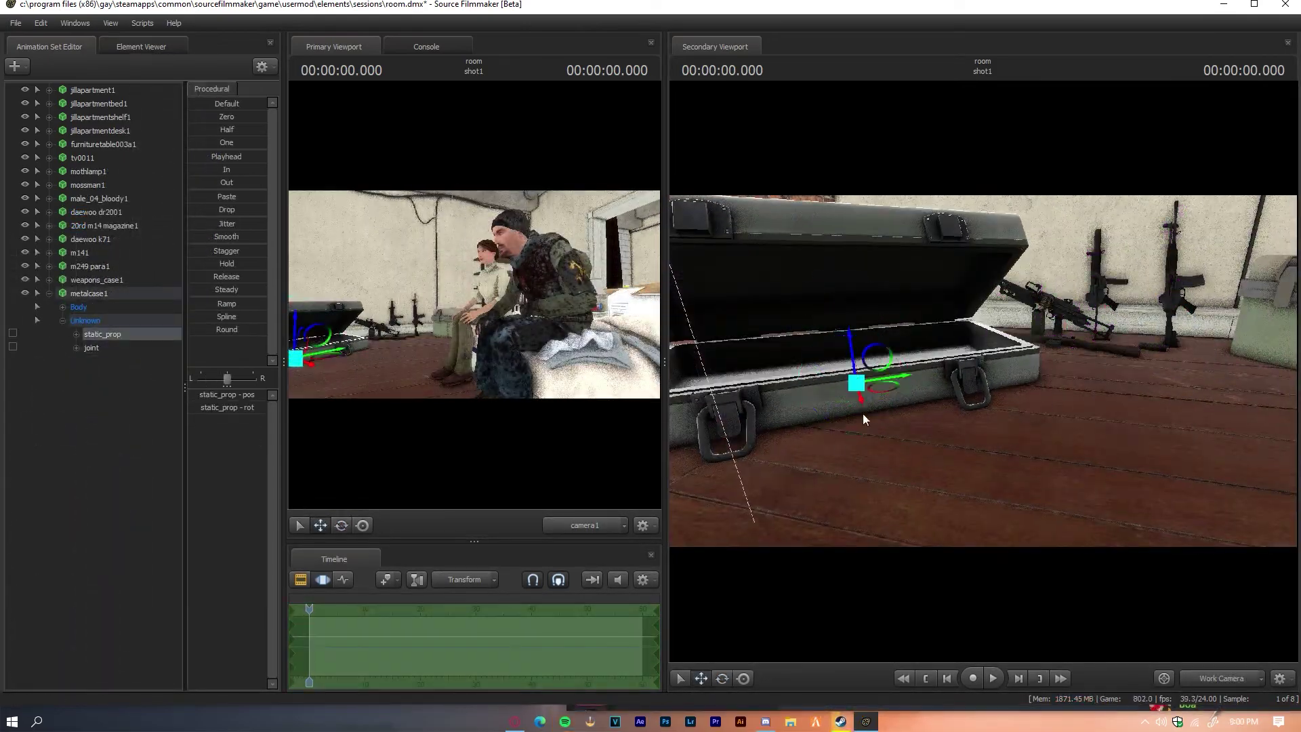
- Add a light, lower its intensity and adjust its minDistance falloff to darken the room
left_click(1217, 679)
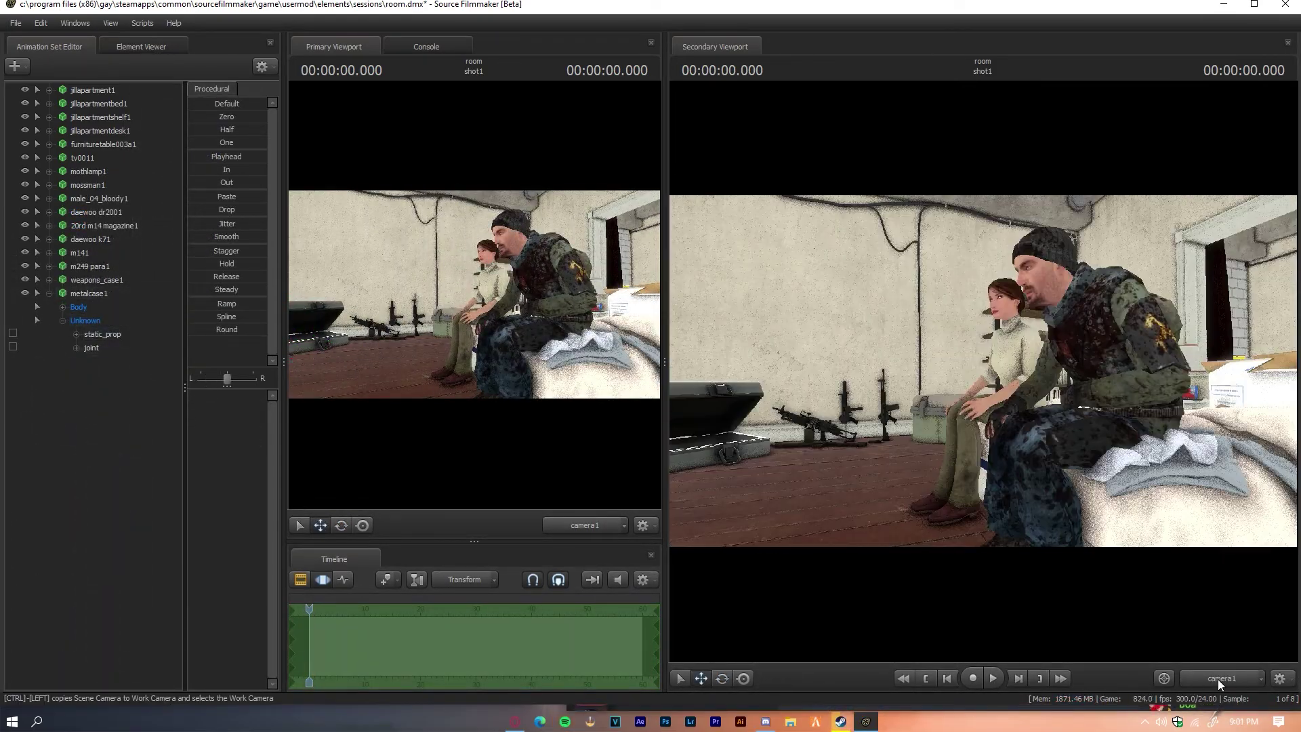
left_click(1221, 678)
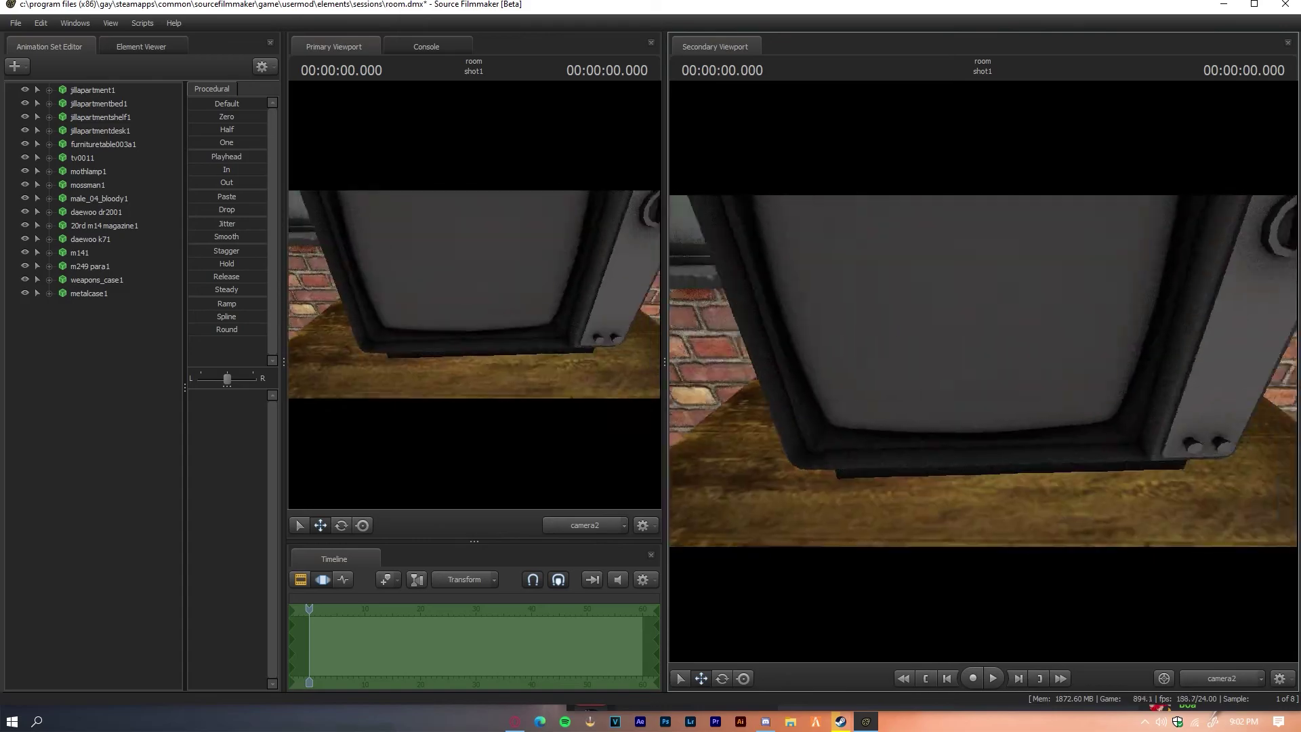
right_click(1022, 429)
left_click(1044, 439)
left_click(80, 307)
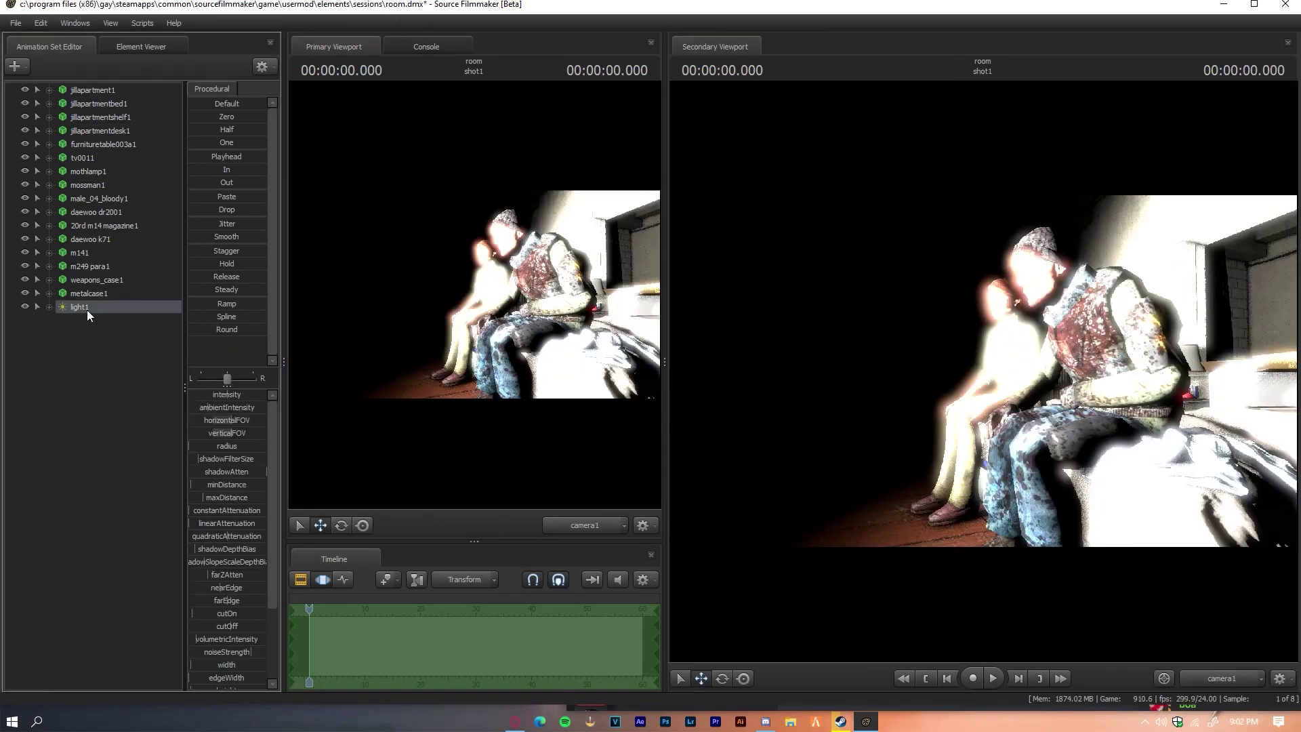
left_click_drag(225, 401, 203, 401)
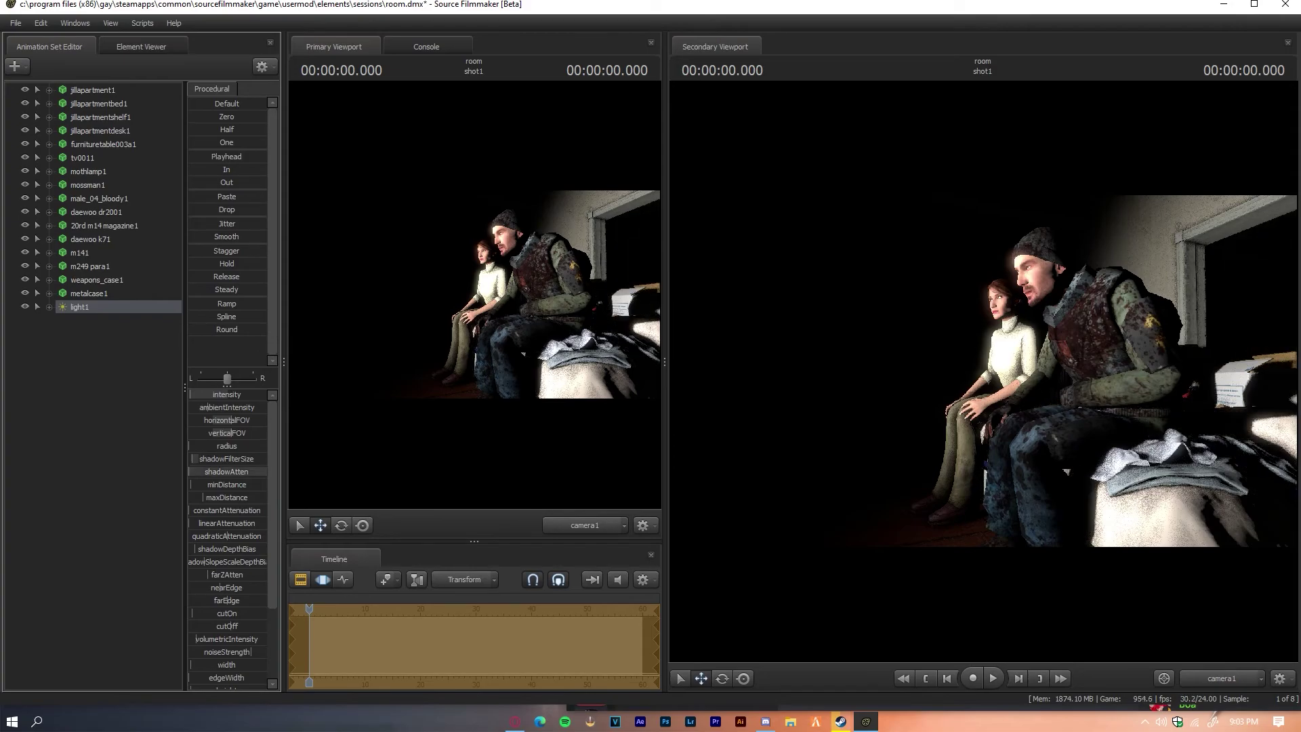
left_click_drag(225, 485, 209, 531)
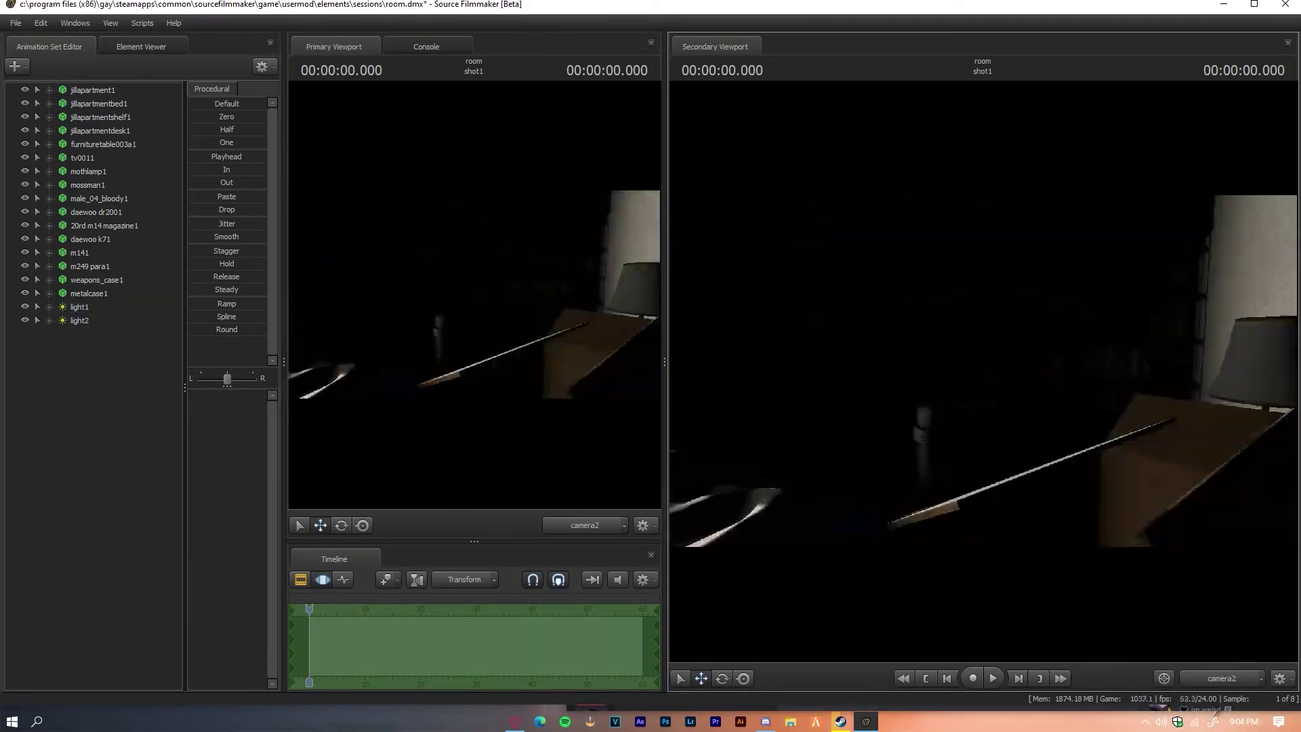
- Add a second light, then remove it again
right_click(991, 369)
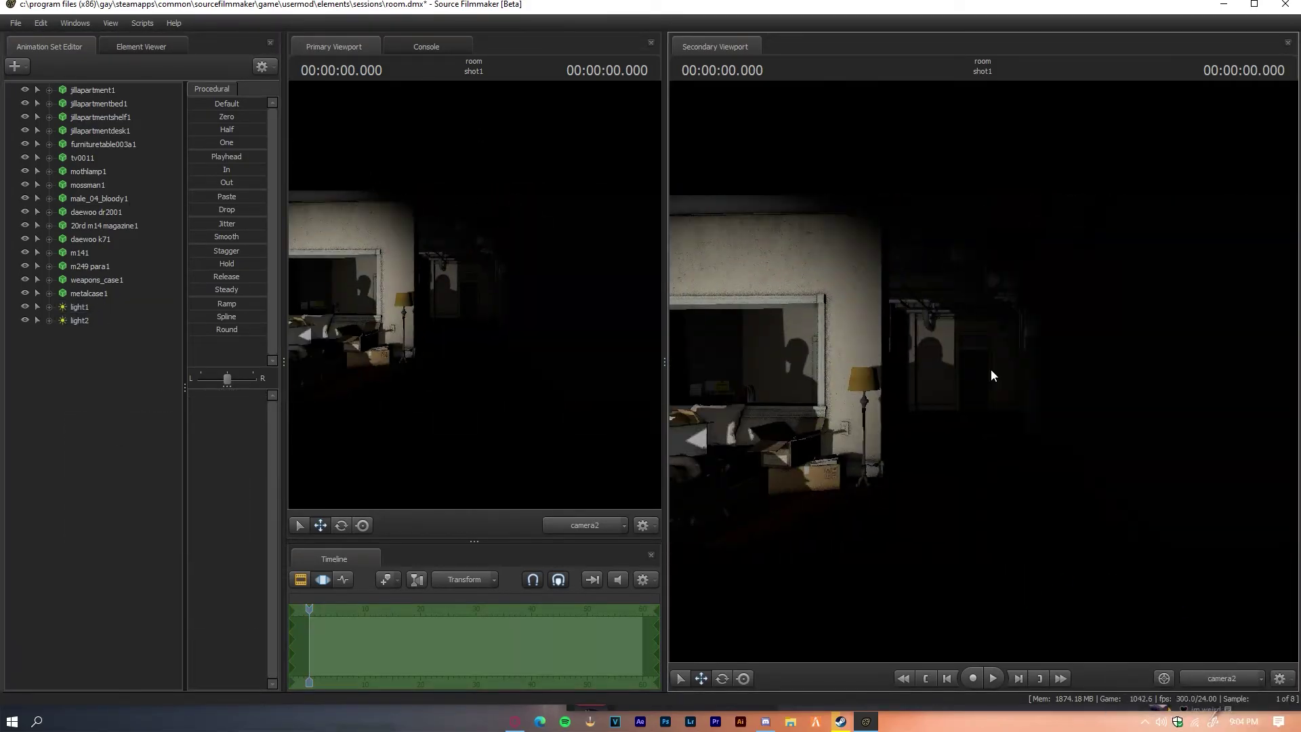
left_click(995, 367)
right_click(1112, 678)
left_click(1109, 584)
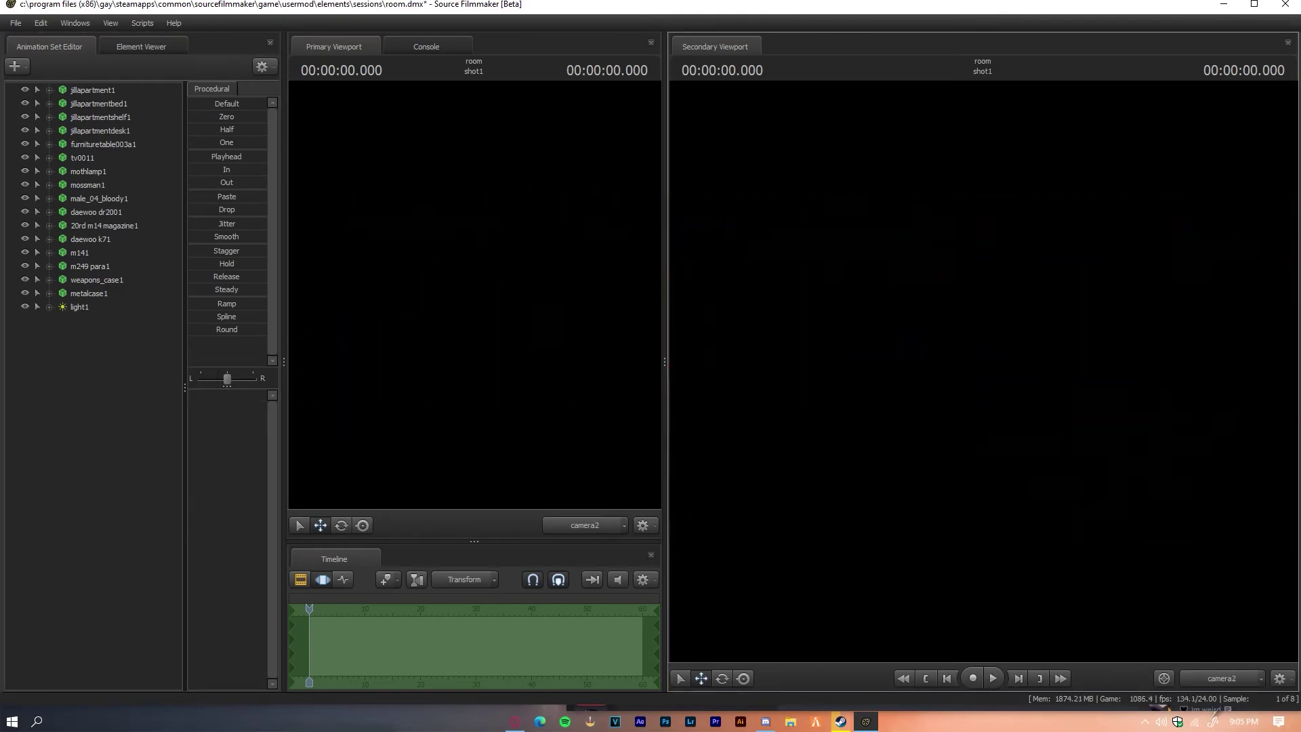
- From camera1, lower light2's verticalFOV to narrow its beam onto the back wall
left_click(951, 367)
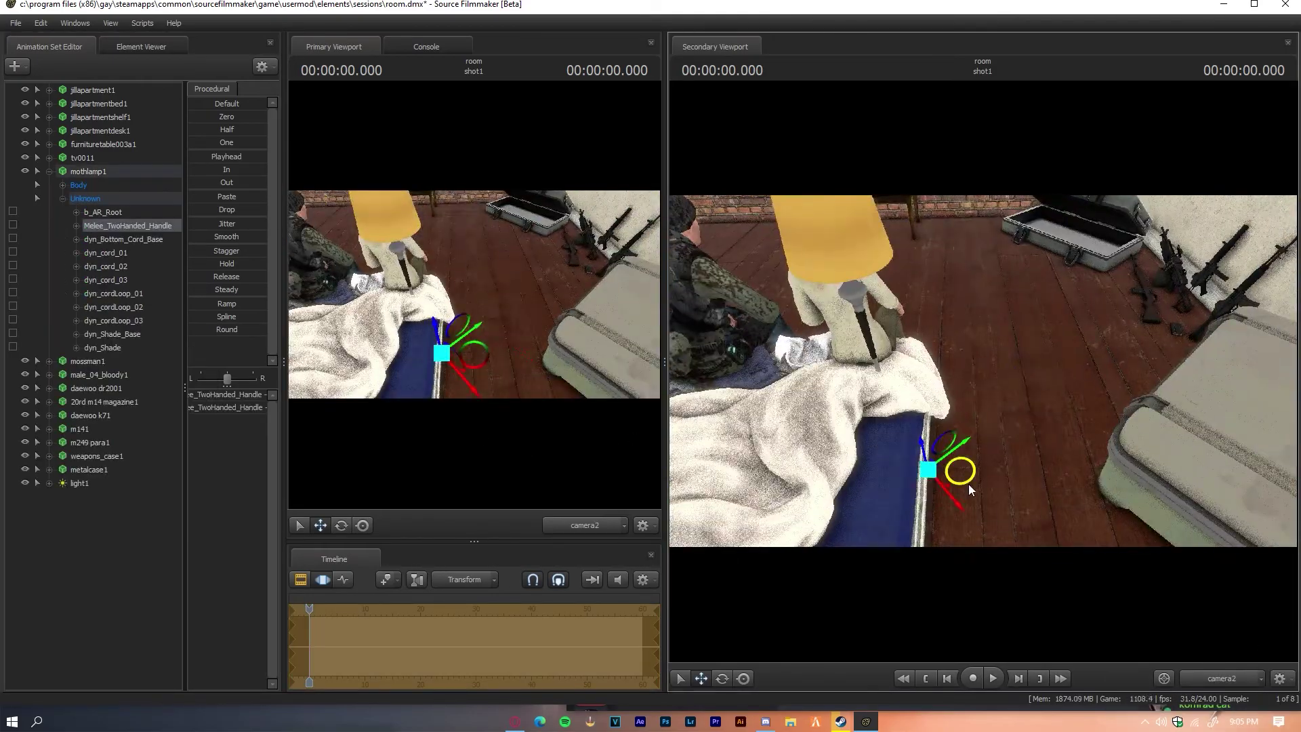
left_click_drag(1108, 218, 328, 420)
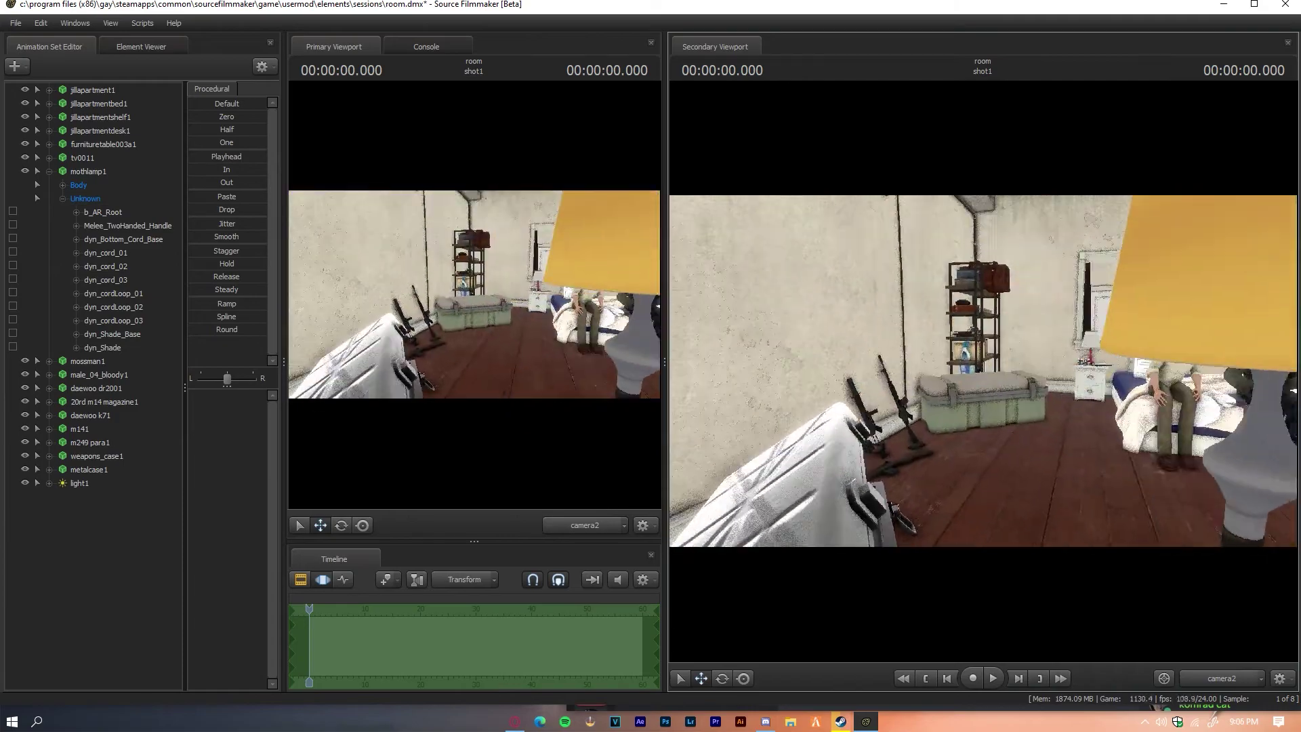
left_click(1221, 679)
left_click(79, 496)
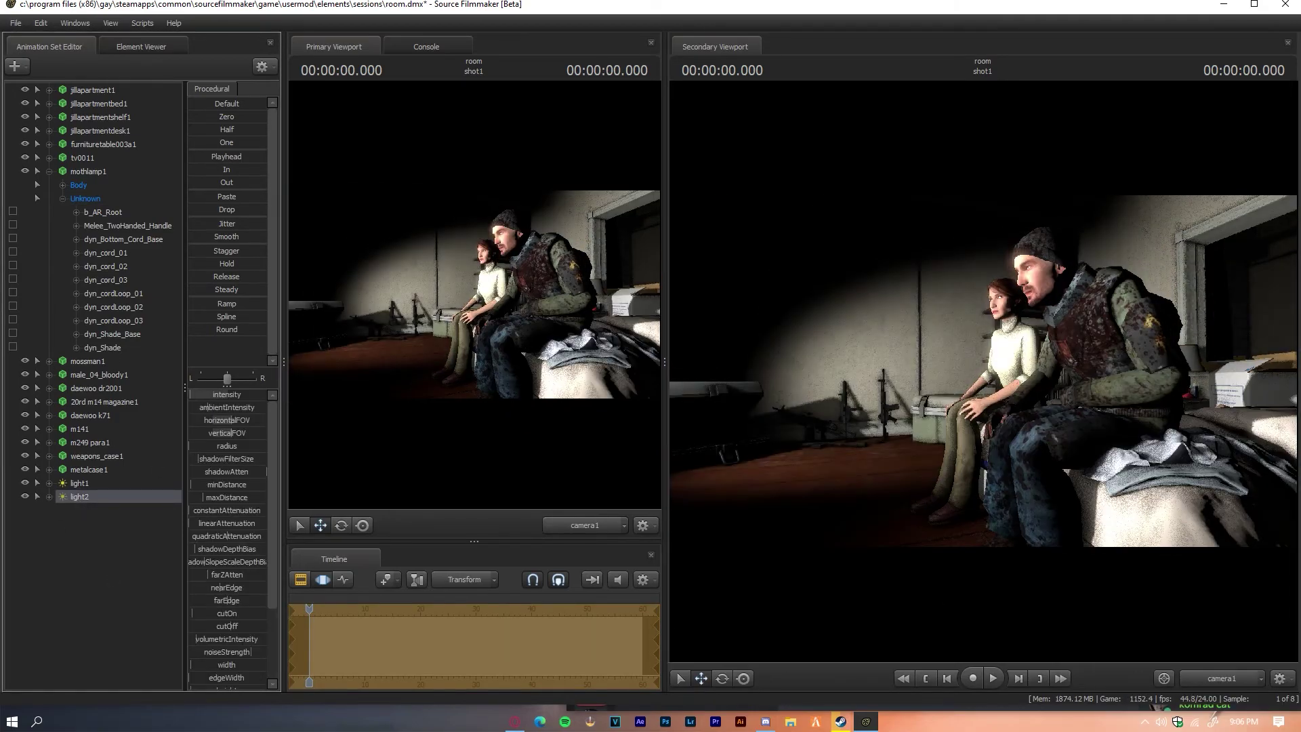
mouse_move(263, 432)
left_mouse_down()
mouse_move(237, 432)
mouse_move(264, 438)
left_mouse_up()
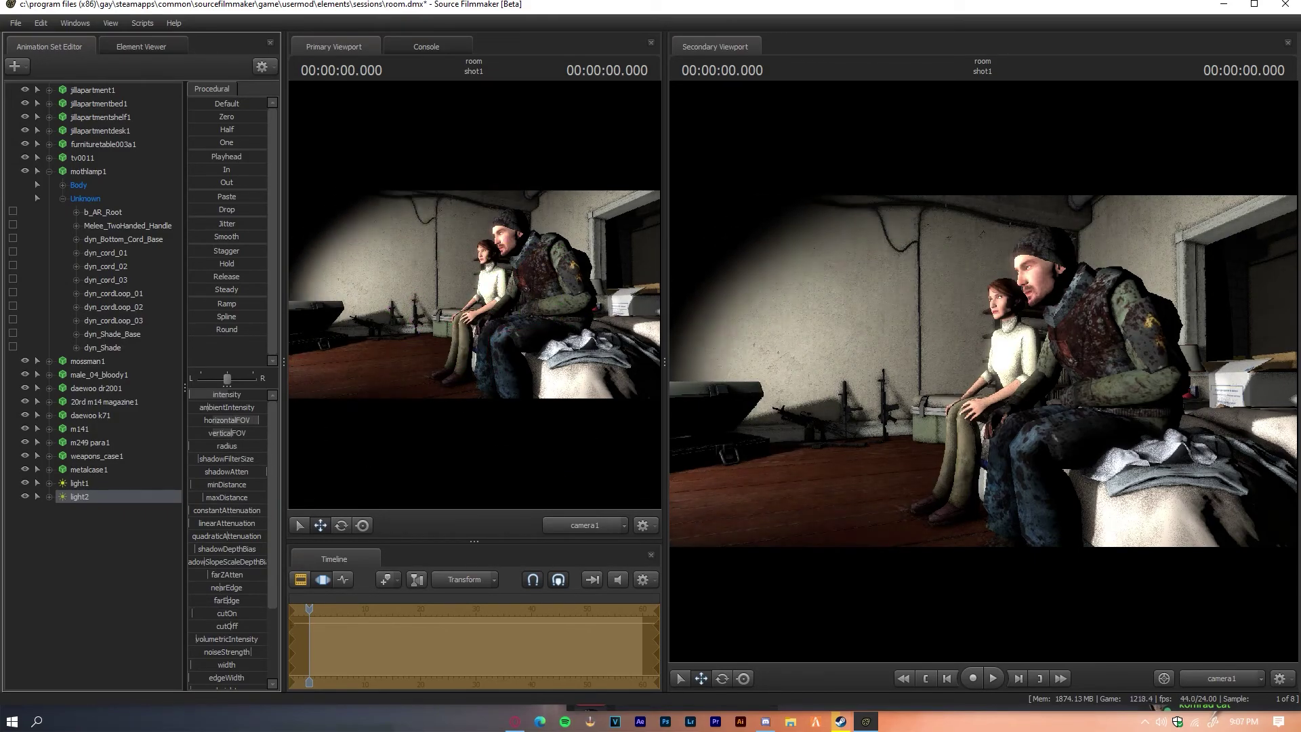
left_click(852, 459)
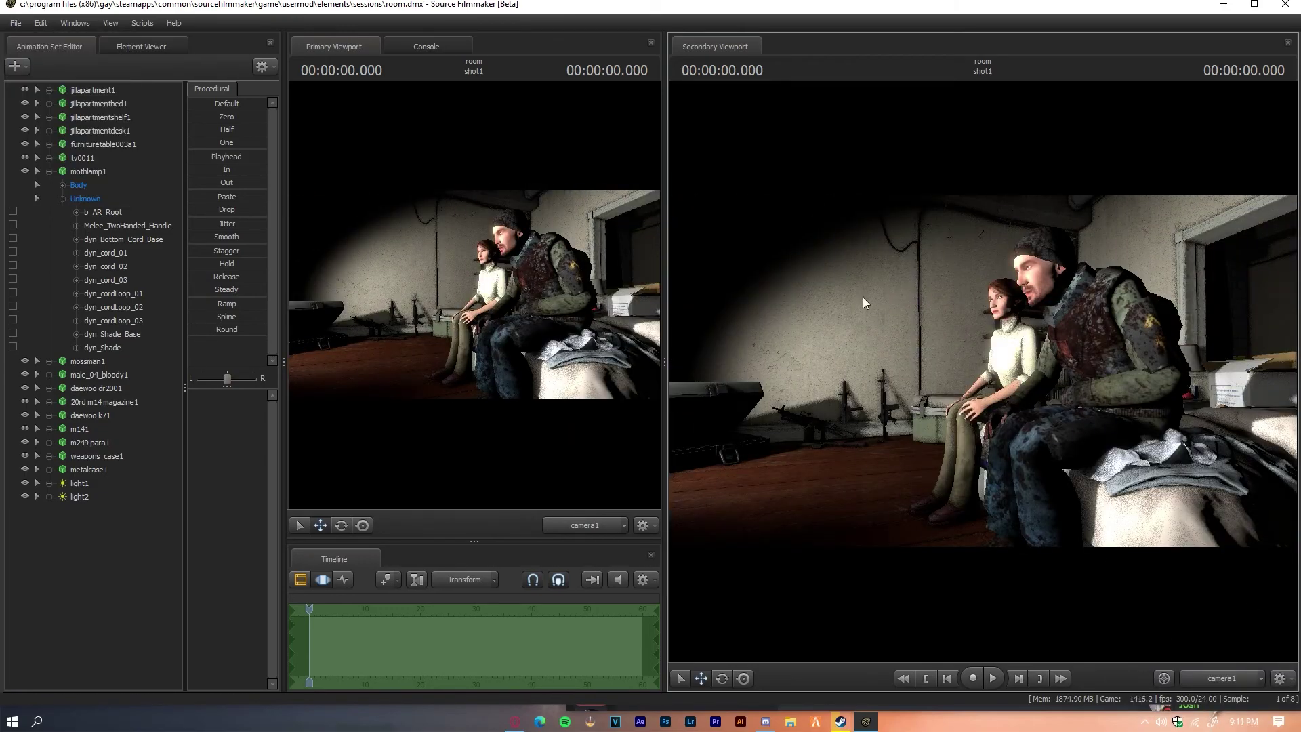
- Render the lit bedroom shot to a PNG poster at 1920x1080
left_click(707, 308)
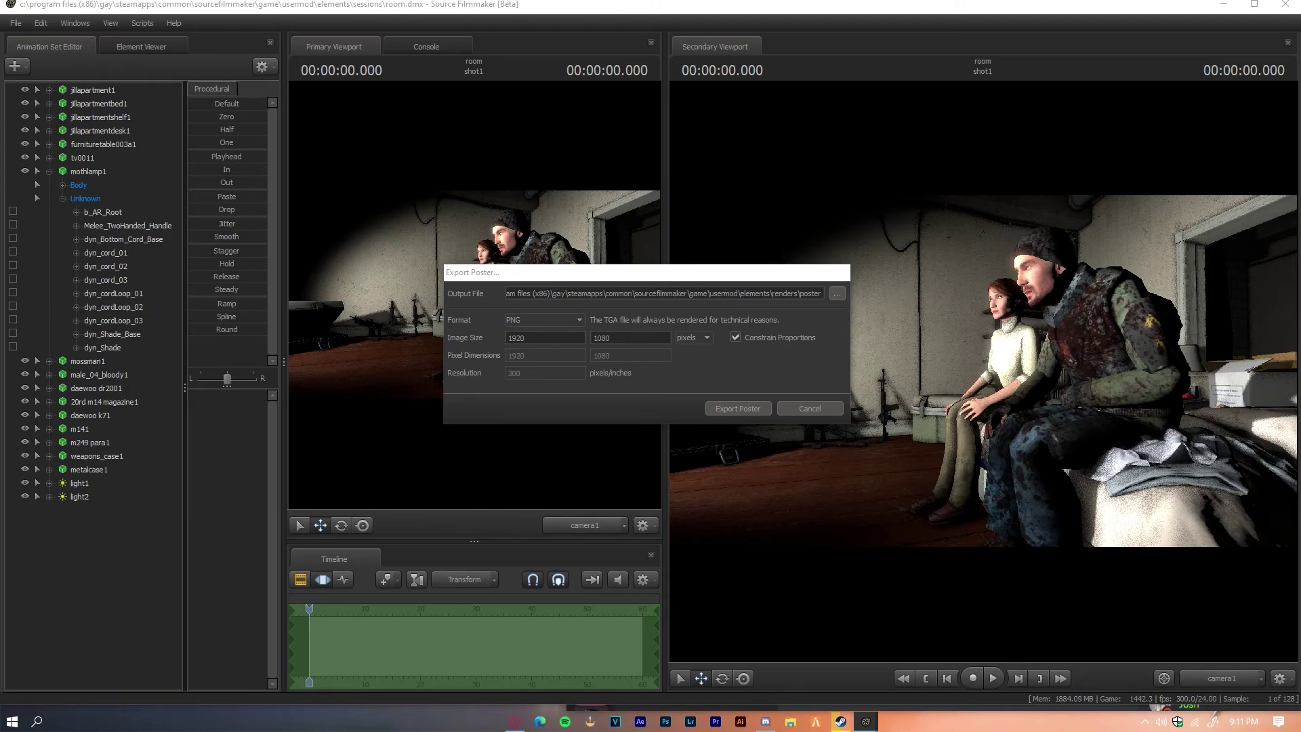
key("Return")
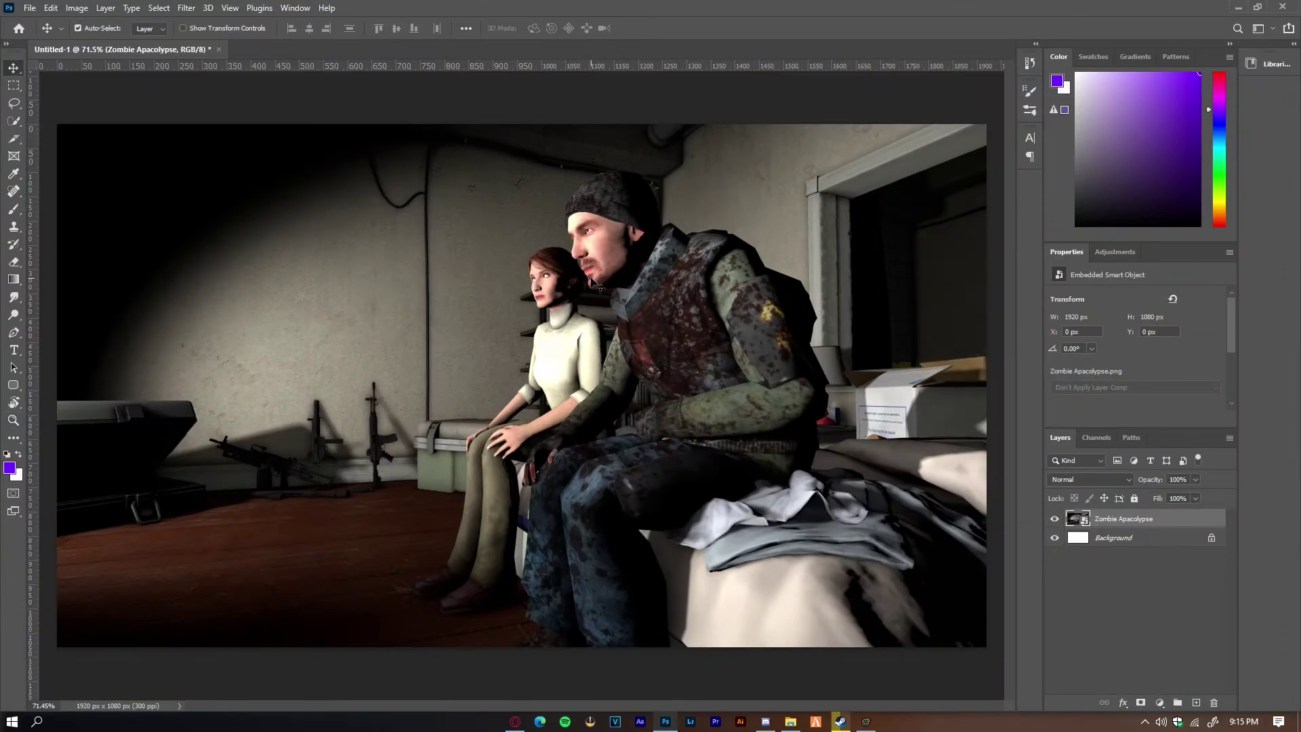
- Apply a Brightness/Contrast adjustment raising brightness to 18 on the poster layer
left_click(186, 7)
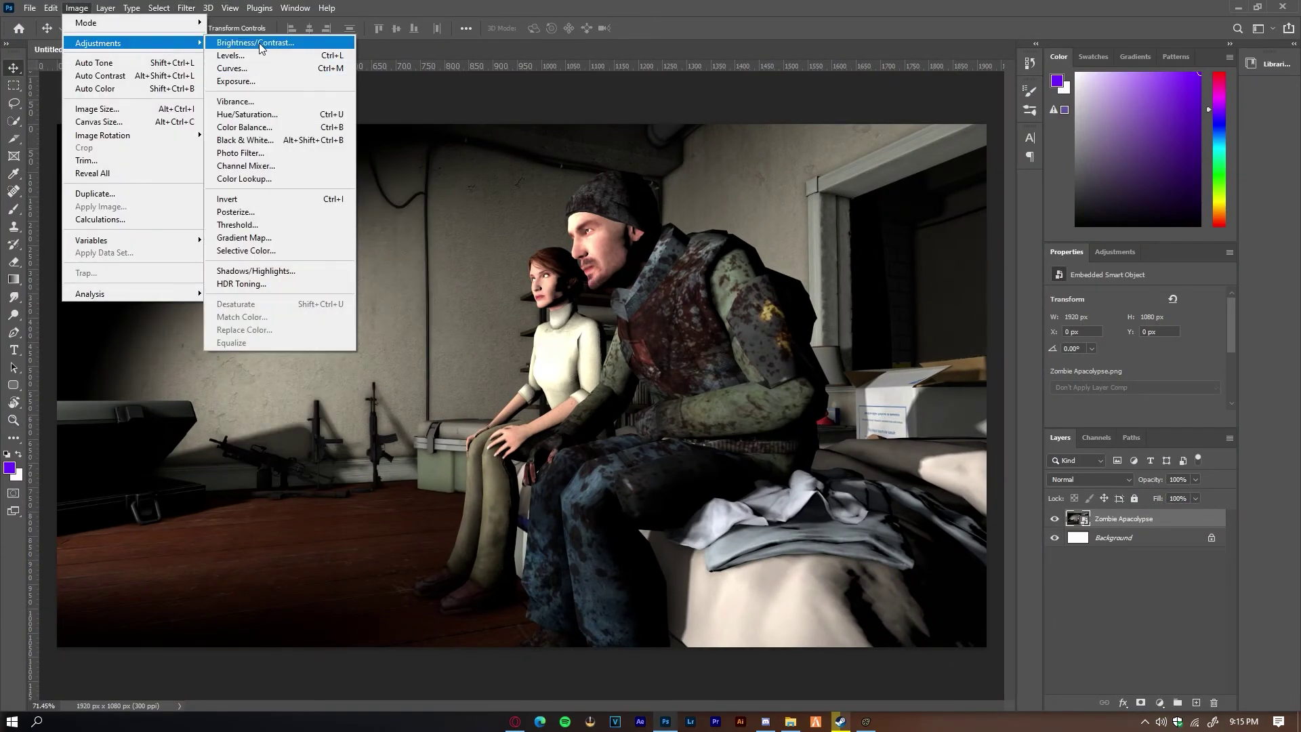
left_click(261, 44)
left_click_drag(970, 168, 977, 167)
left_click(970, 201)
left_click(1077, 153)
key("v")
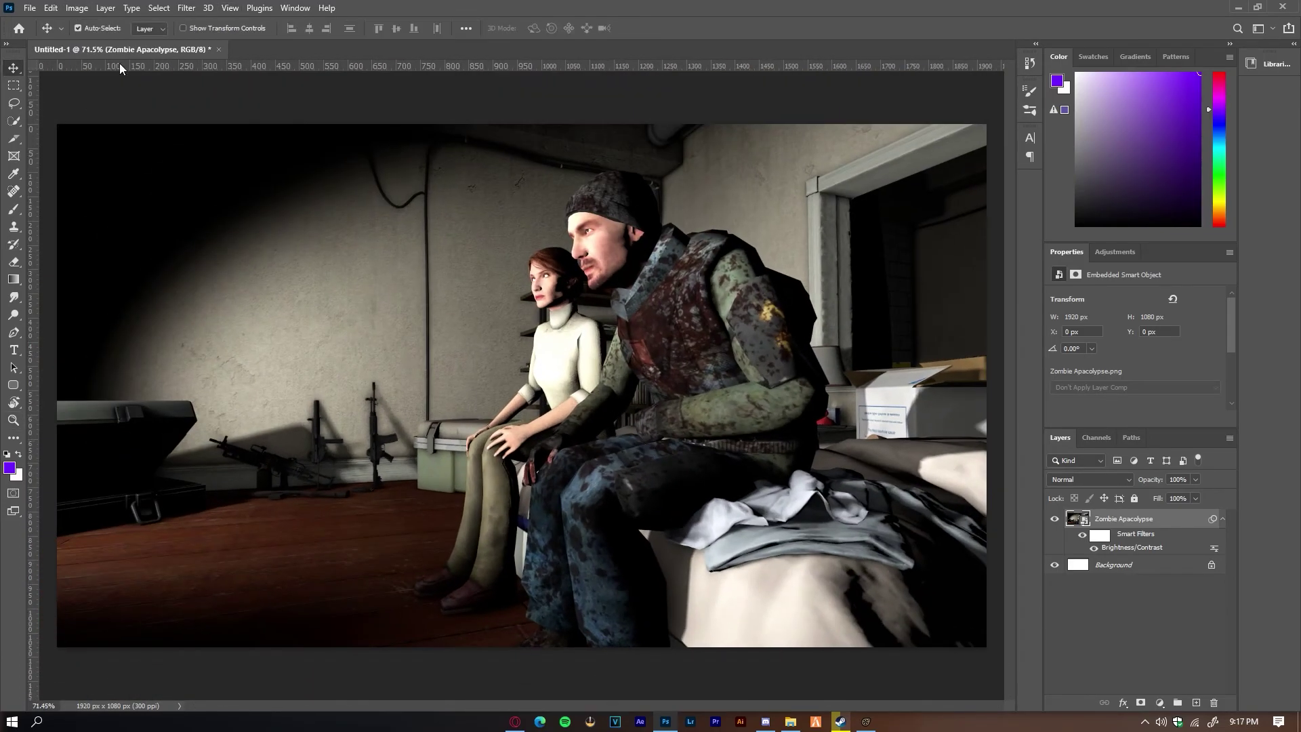
left_click(77, 7)
- In Camera Raw, shift tint toward green, raise exposure, lift blacks and add clarity
left_click(223, 108)
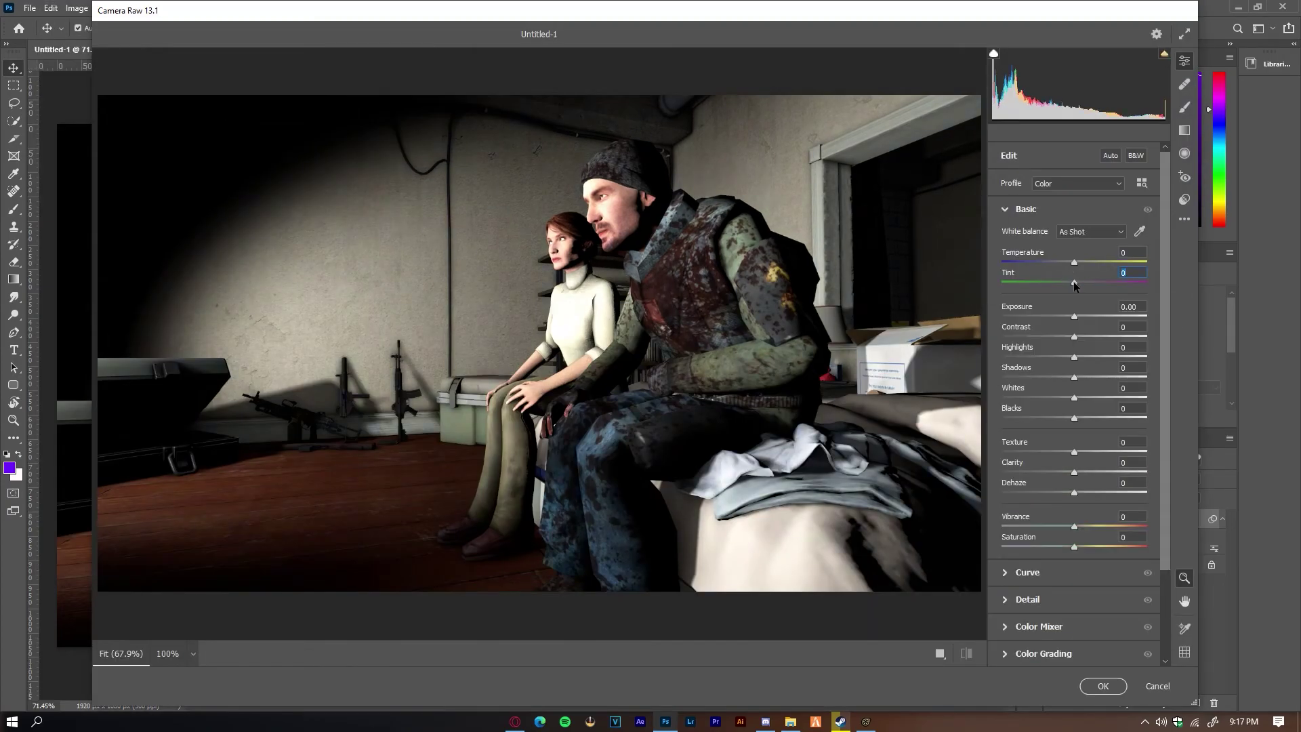
left_click_drag(1074, 283, 1047, 282)
left_click_drag(1074, 316, 1081, 317)
mouse_move(1074, 397)
left_mouse_down()
mouse_move(1166, 395)
mouse_move(1078, 400)
left_mouse_up()
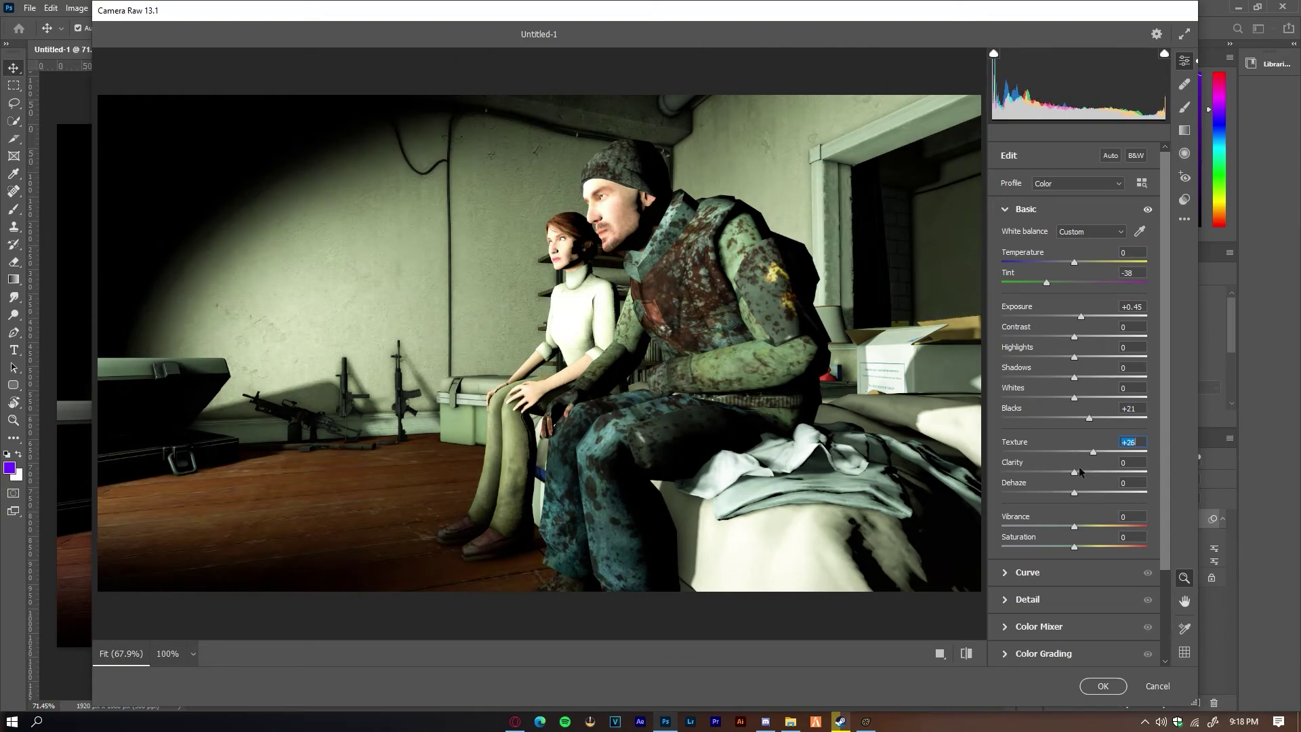
left_click_drag(1074, 472, 1074, 484)
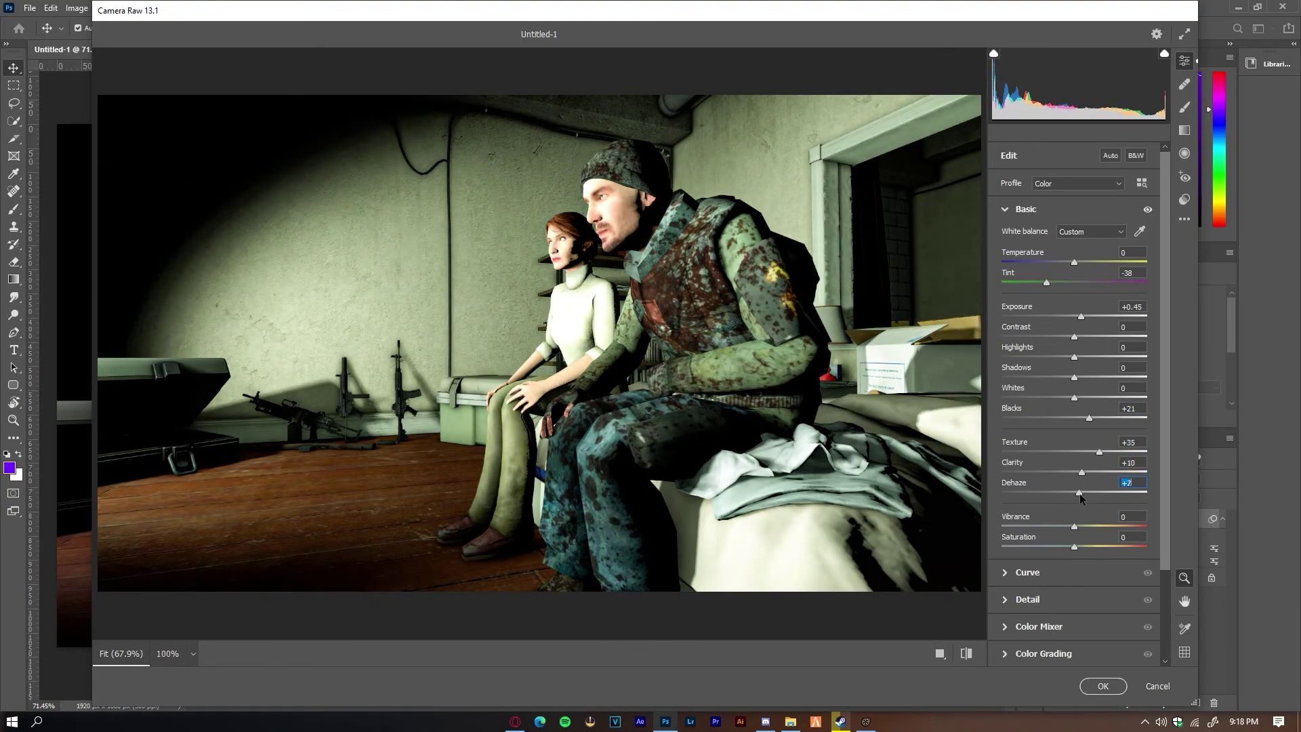
- Adjust lens optics and add a strong dark vignette, then apply the Camera Raw filter
left_click(1010, 572)
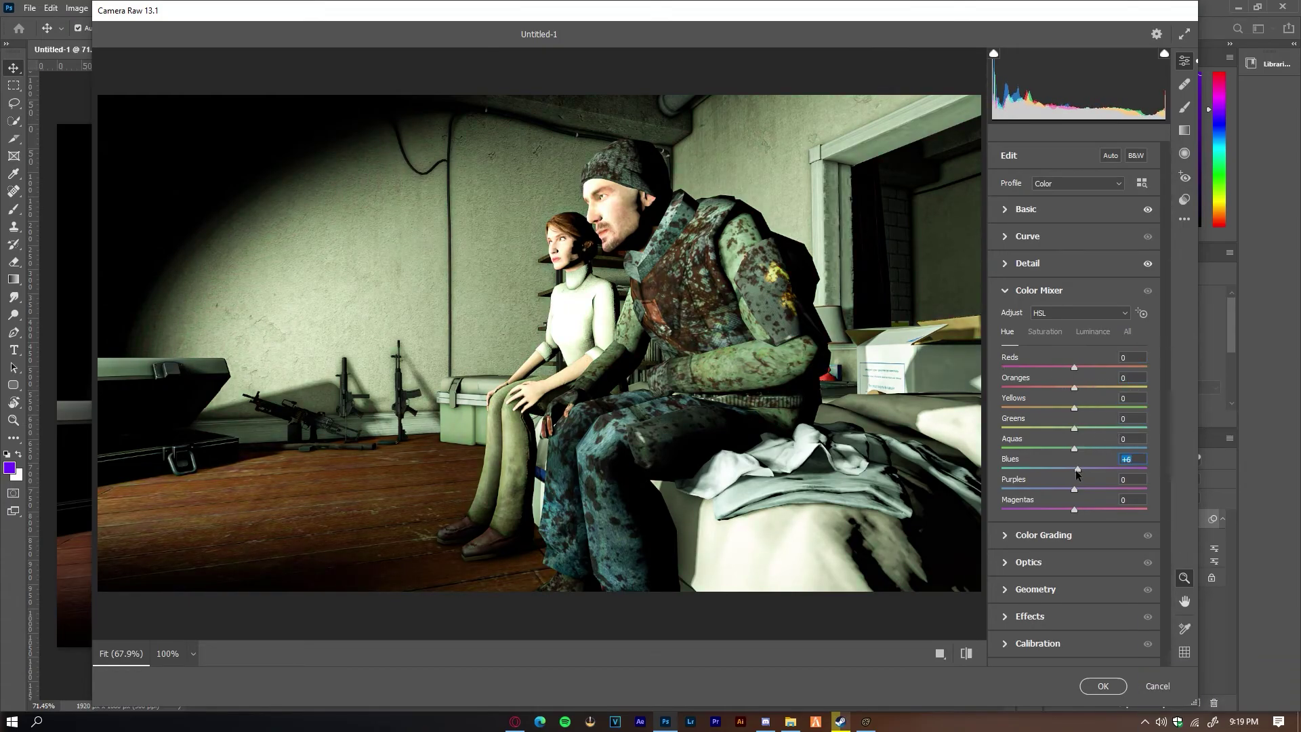
left_click(1029, 562)
left_click_drag(1074, 363, 1088, 384)
left_click(1030, 491)
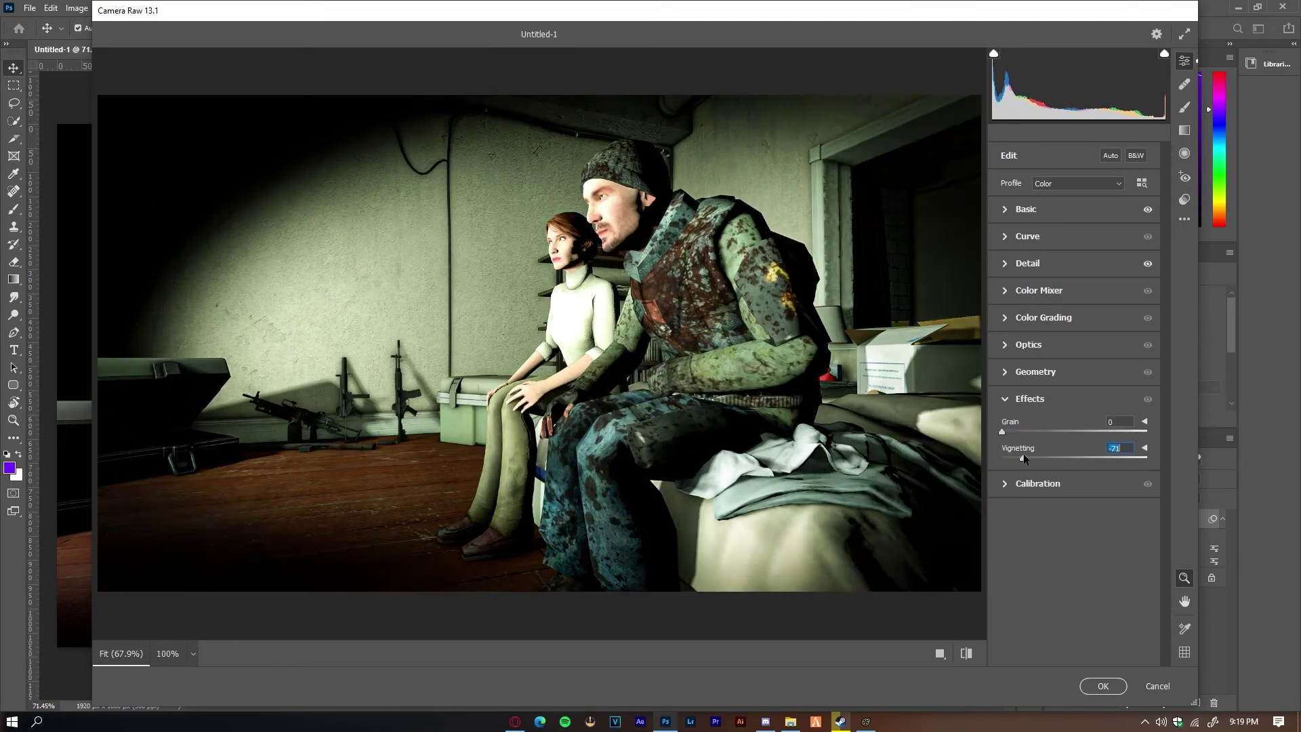
left_click_drag(1074, 458, 1027, 460)
key("Return")
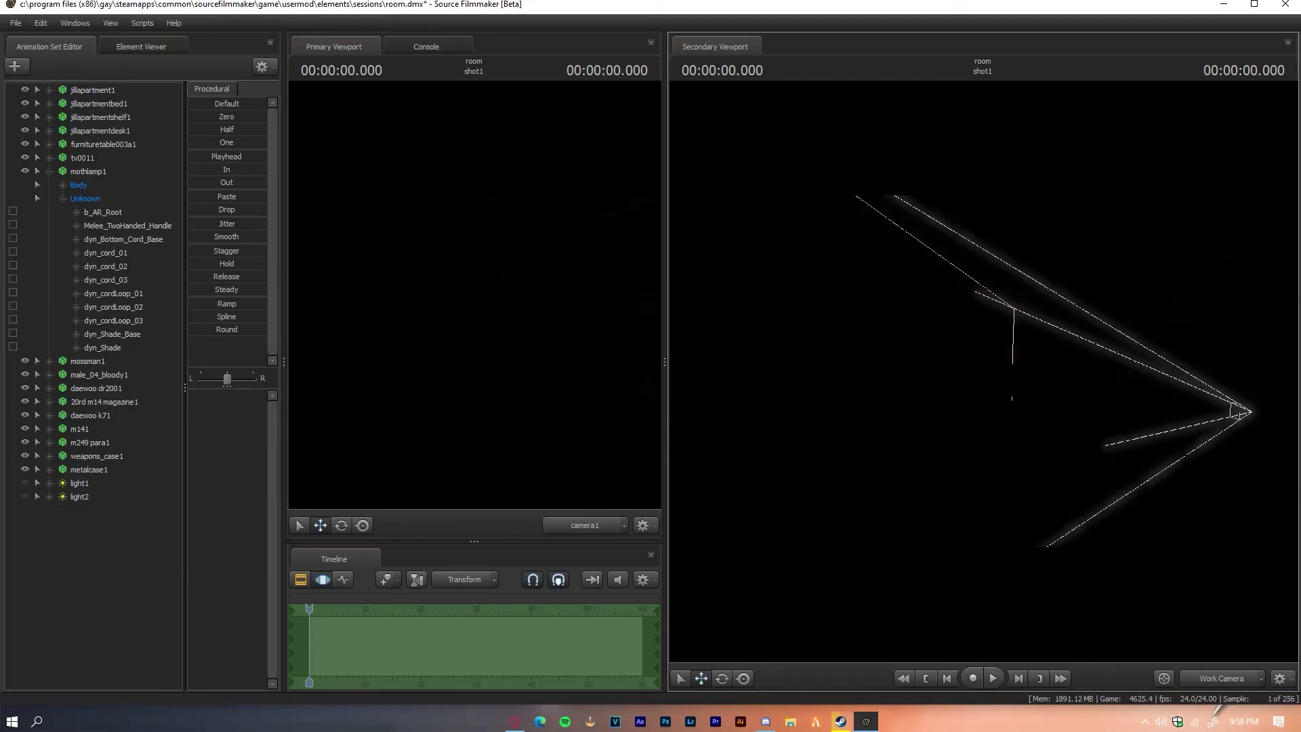
- View the bedroom through camera2 with lights on, orbiting to an elevated angle
left_click(1259, 677)
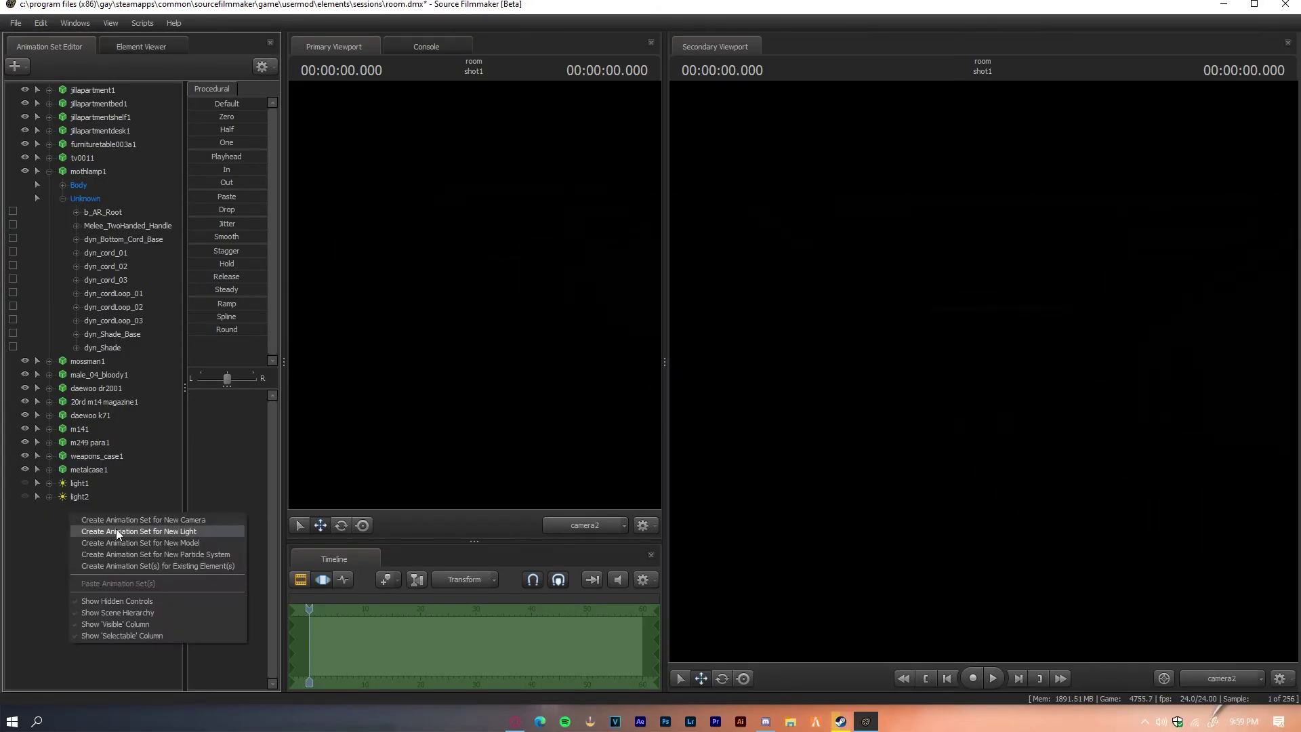
left_click(117, 532)
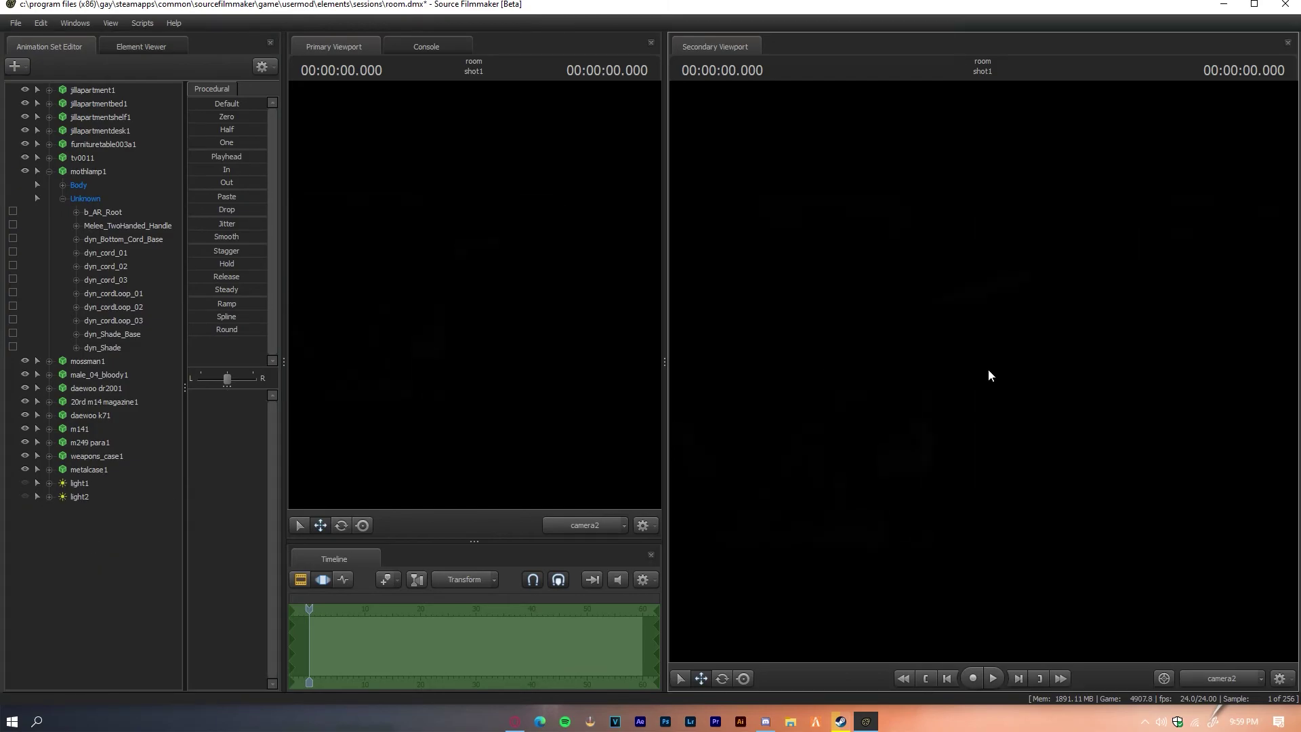
left_click(920, 374)
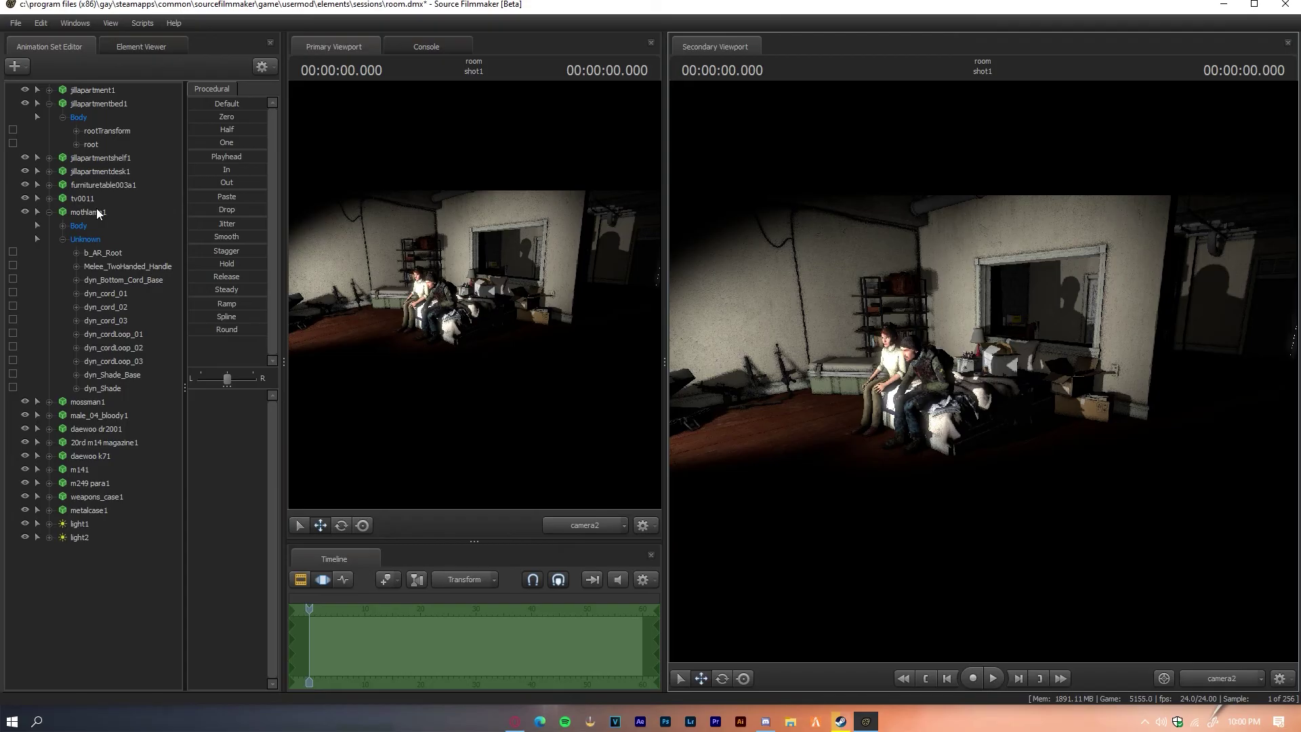
mouse_move(949, 380)
left_mouse_down()
mouse_move(983, 371)
mouse_move(717, 680)
left_mouse_up()
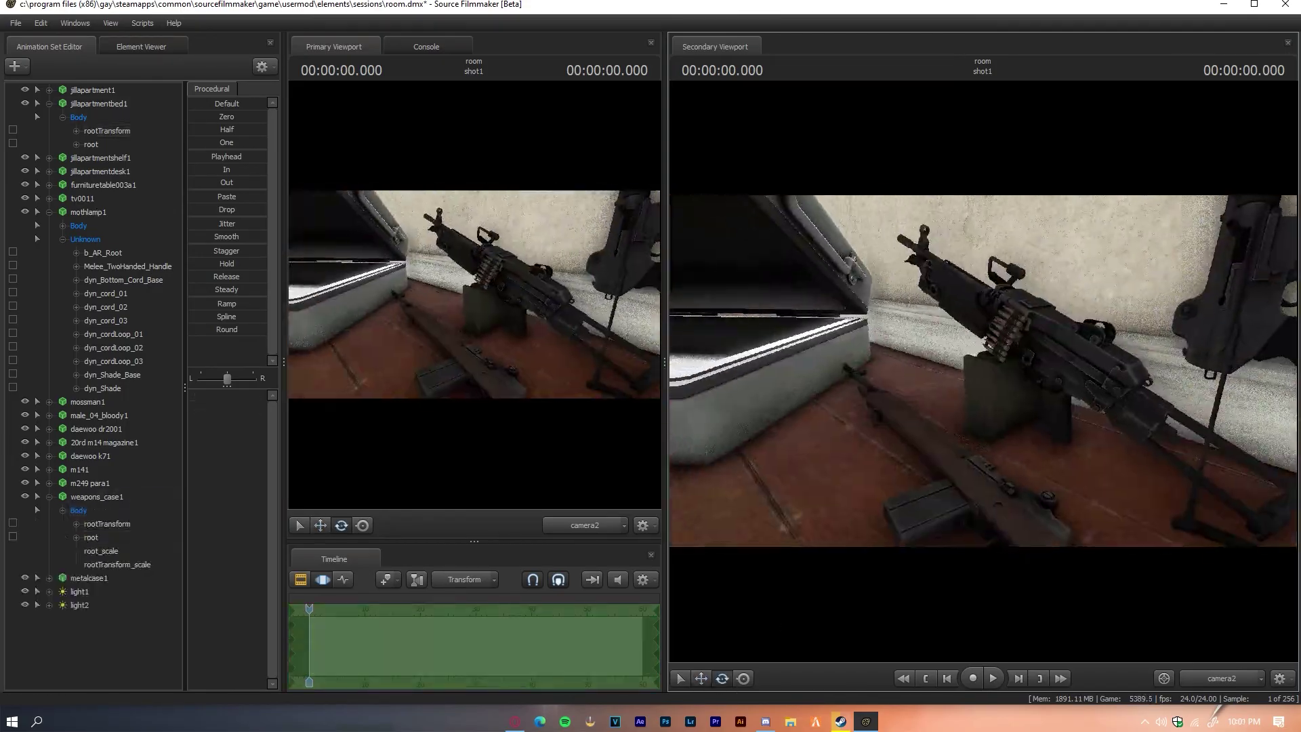
- Collapse the weapons case controls and bring up the model browser for a couch
left_click(840, 721)
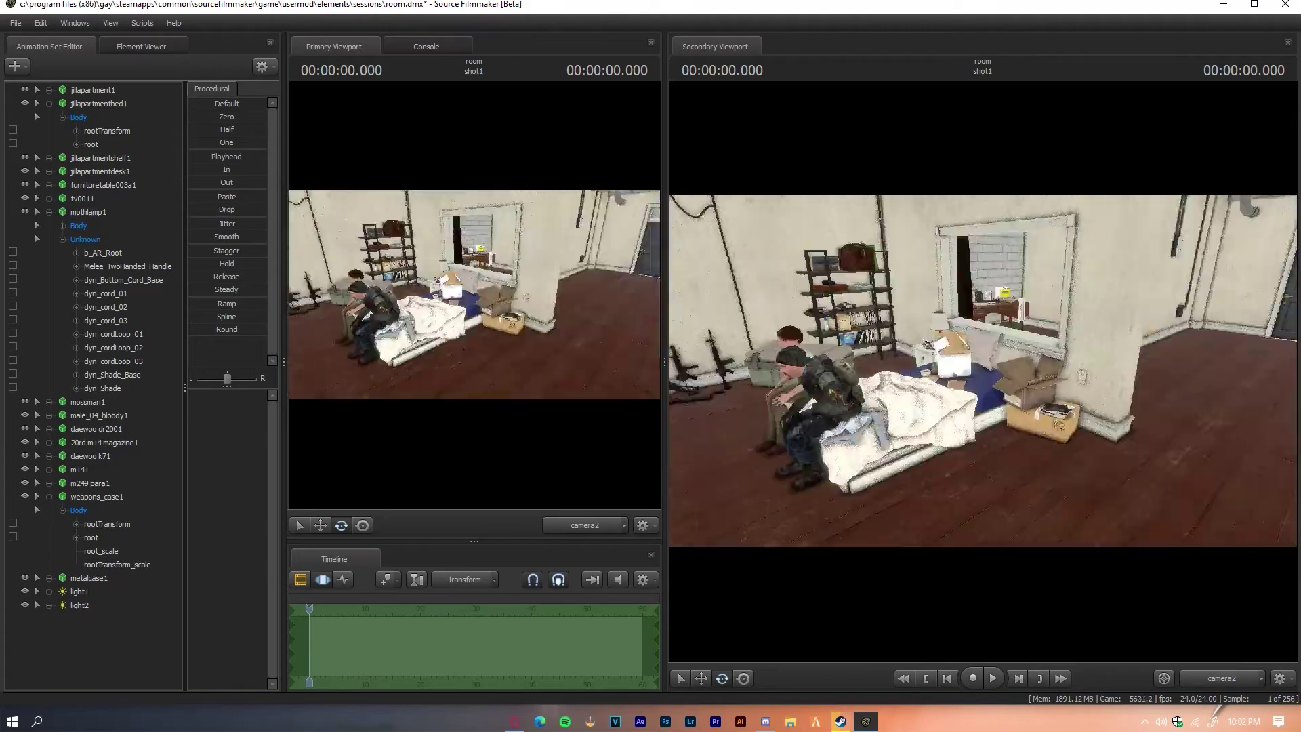
left_click(49, 496)
left_click(615, 388)
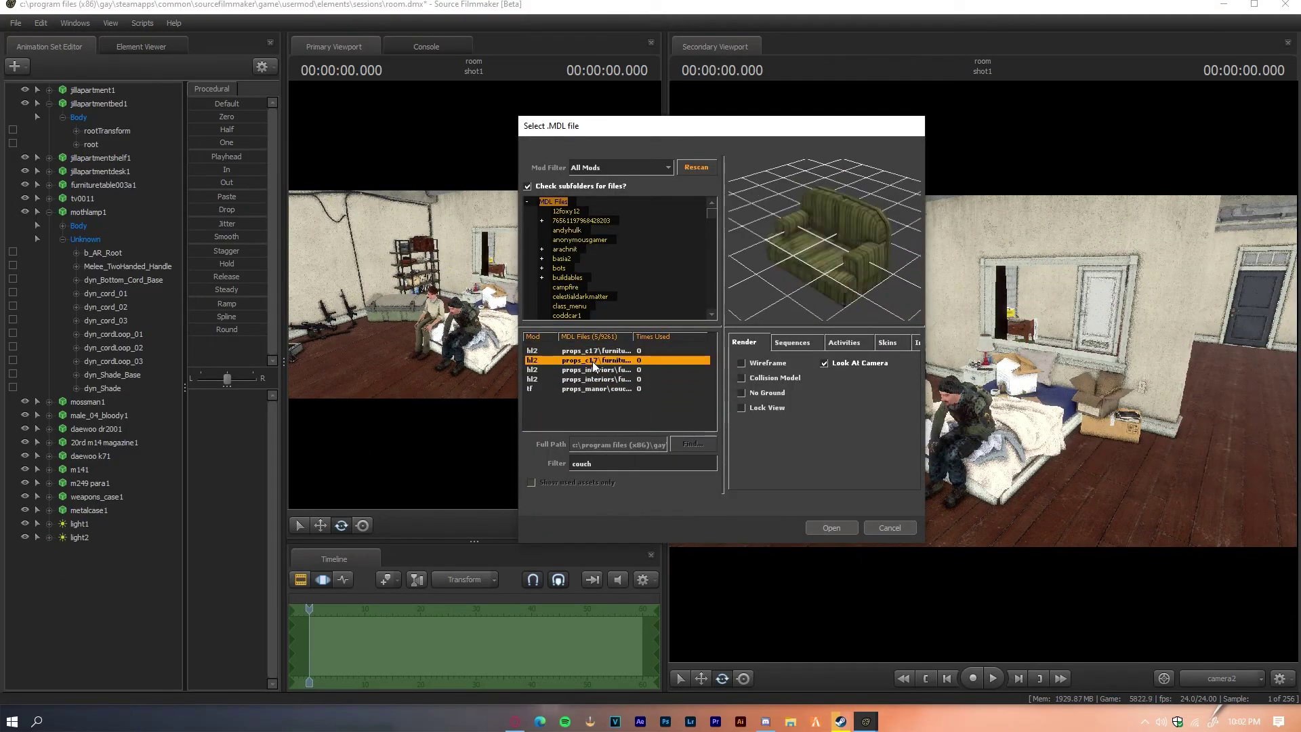
- Add the red couch model and move the view in close above it
double_click(593, 365)
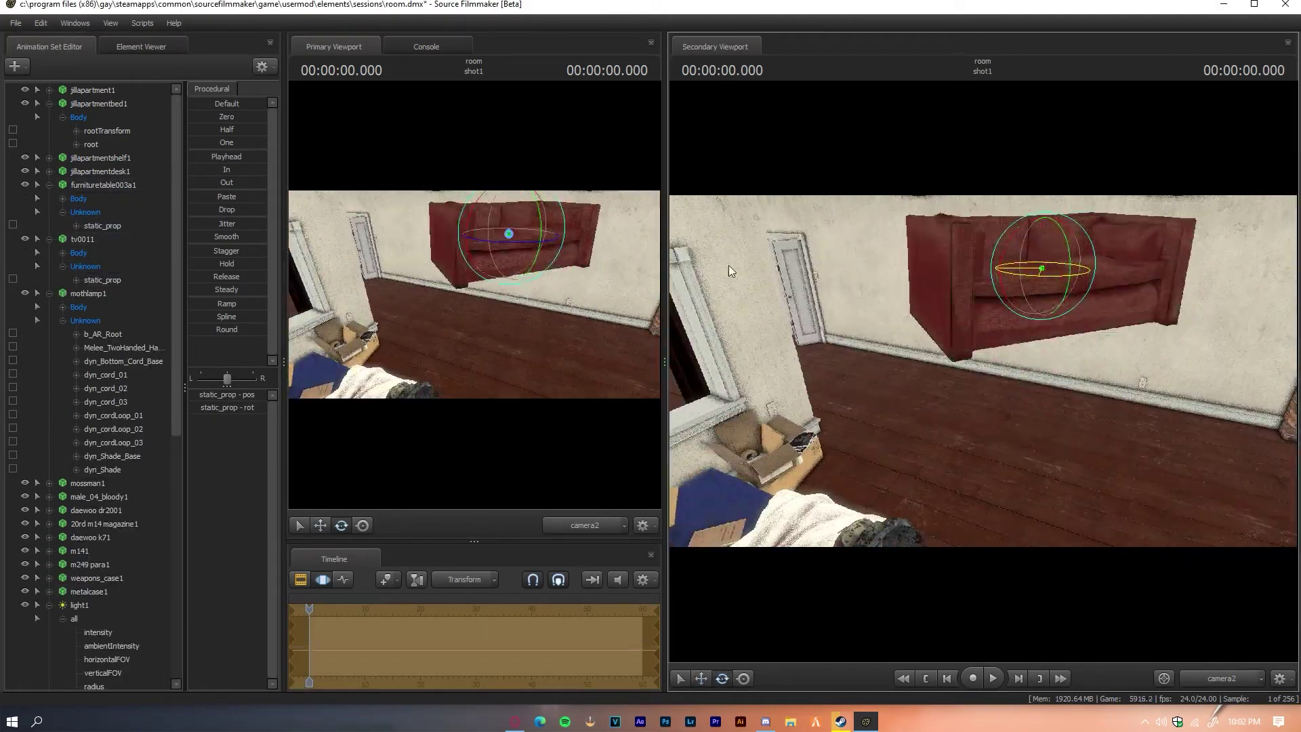
mouse_move(730, 271)
right_mouse_down()
mouse_move(967, 332)
mouse_move(1035, 328)
right_mouse_up()
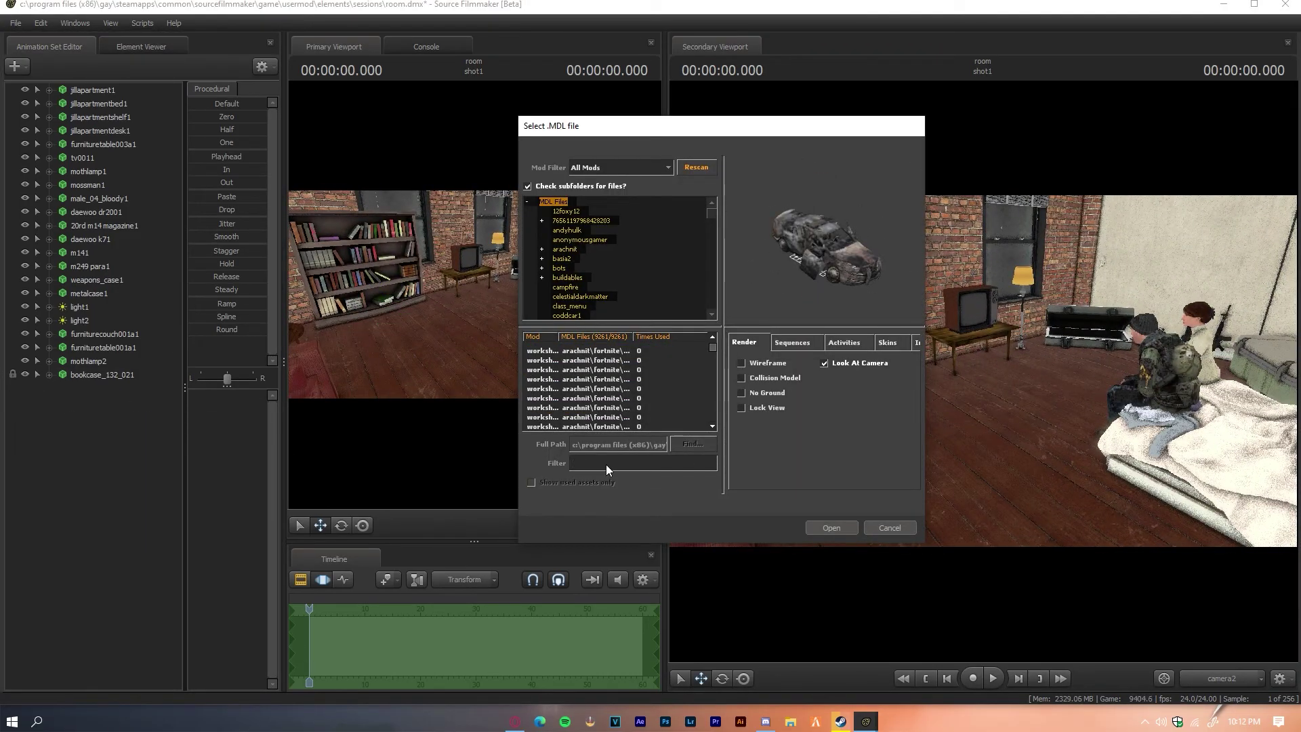
- Add the open metal case and the rocket ammo crate beside the bed
type("a")
left_click(581, 369)
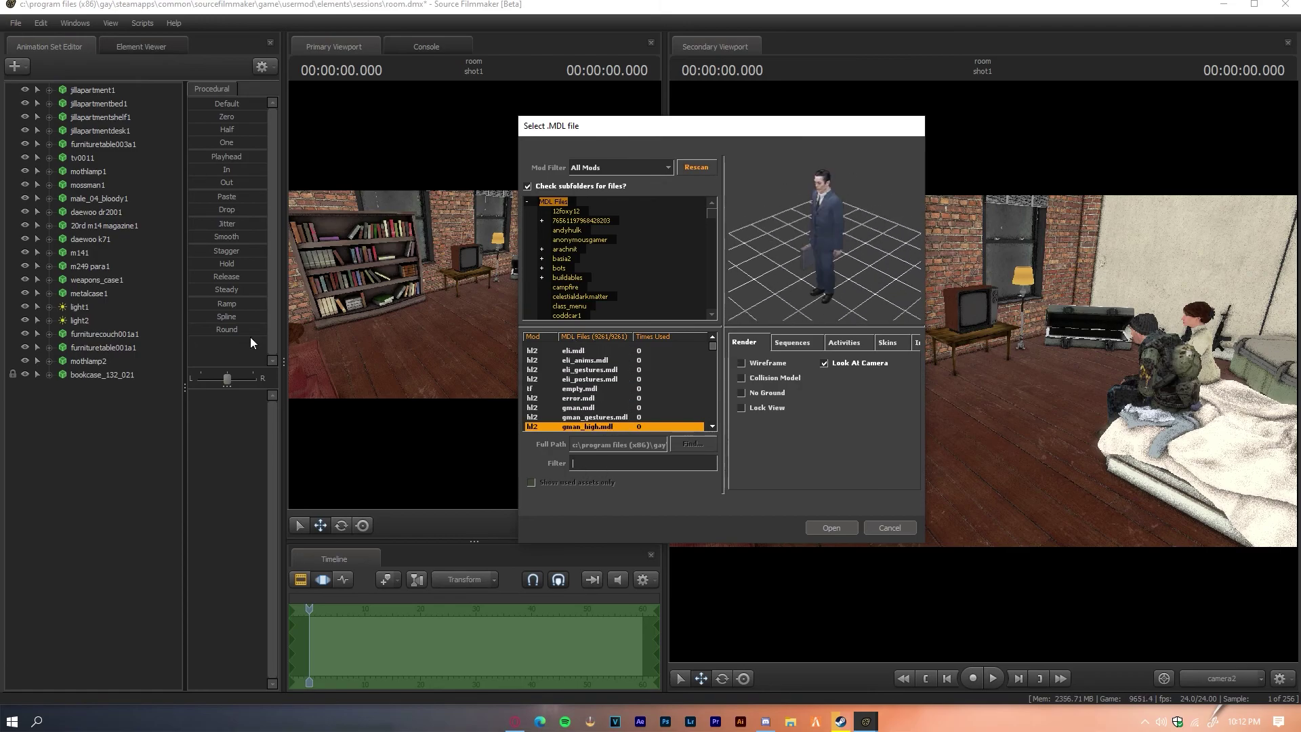
key("Down")
key("Down")
key("Down")
key("Down")
key("Down")
key("Down")
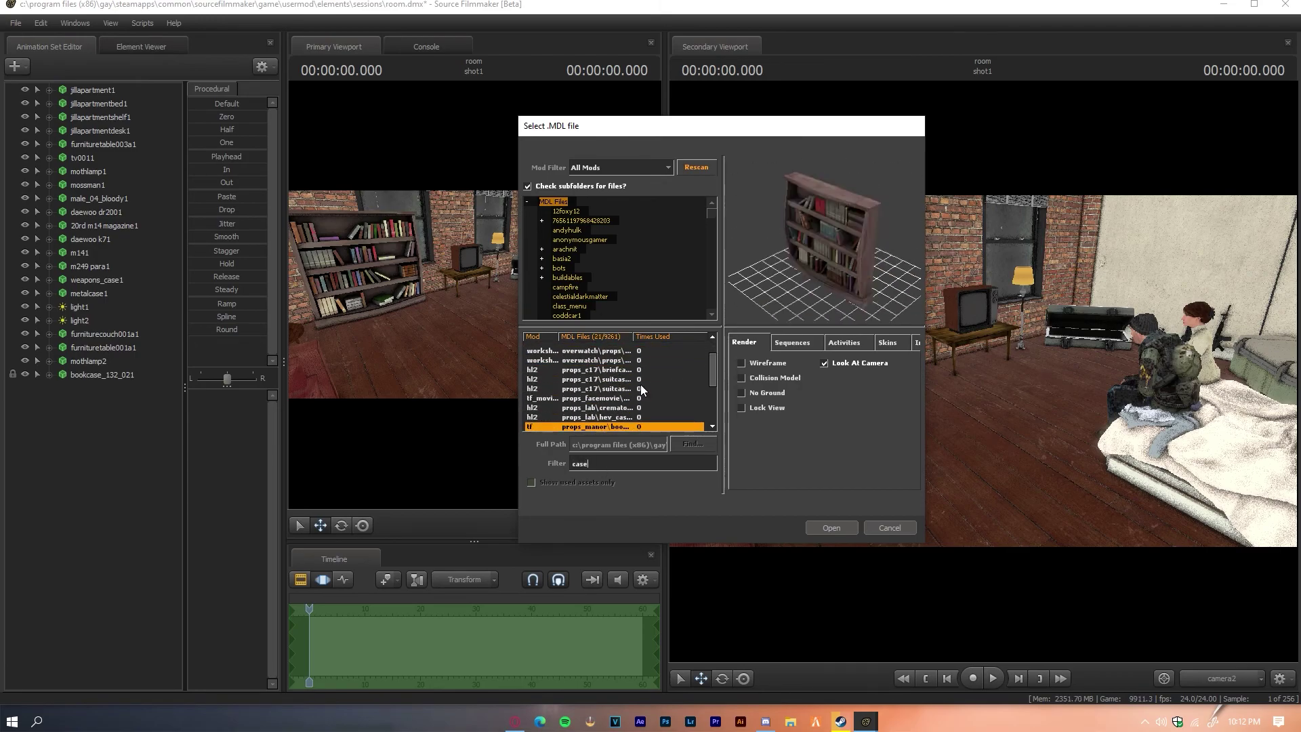
key("Down")
key("Down")
key("Down")
key("Return")
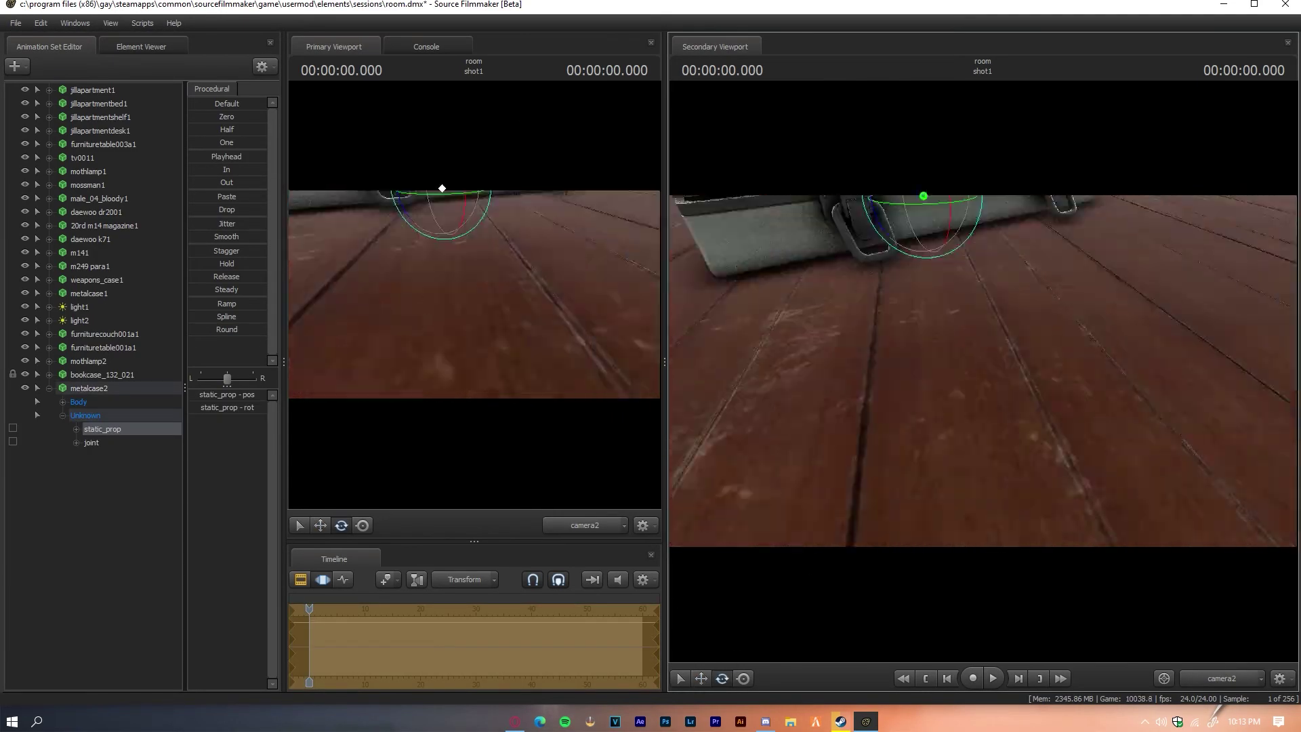
left_click_drag(639, 300, 639, 300)
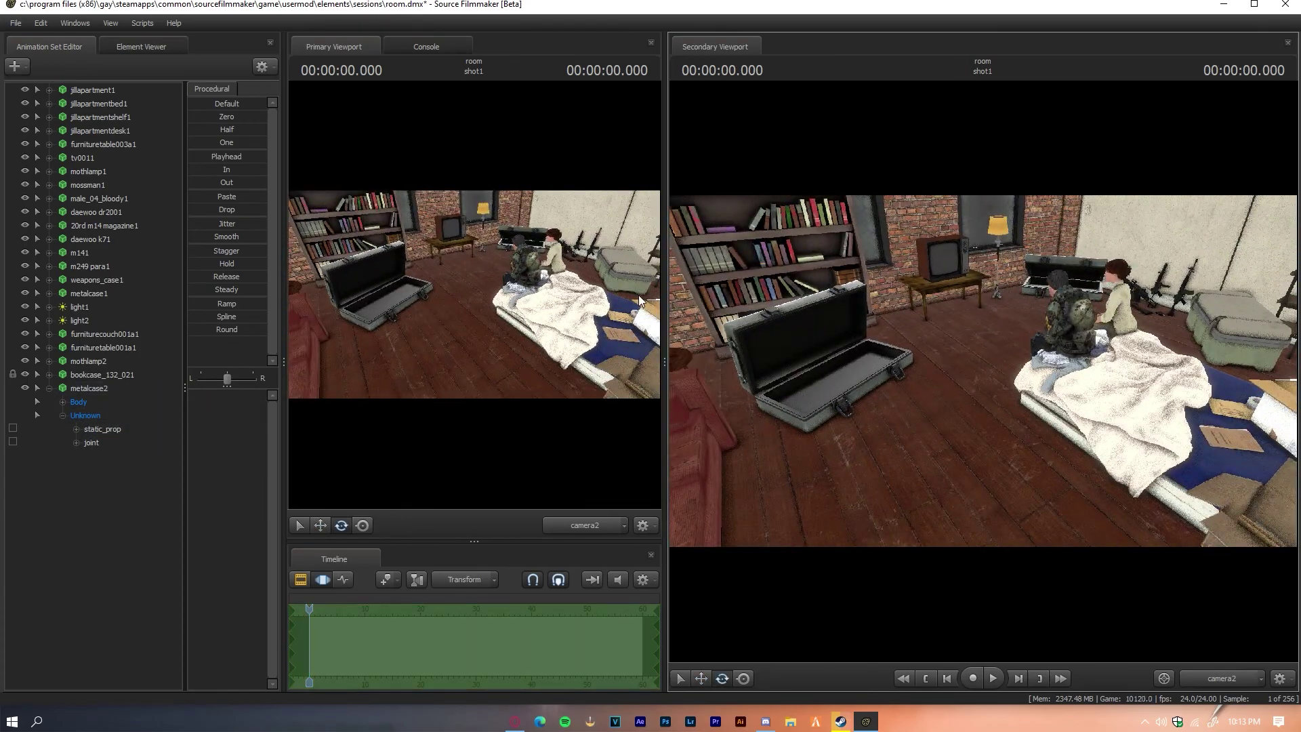
left_click(27, 68)
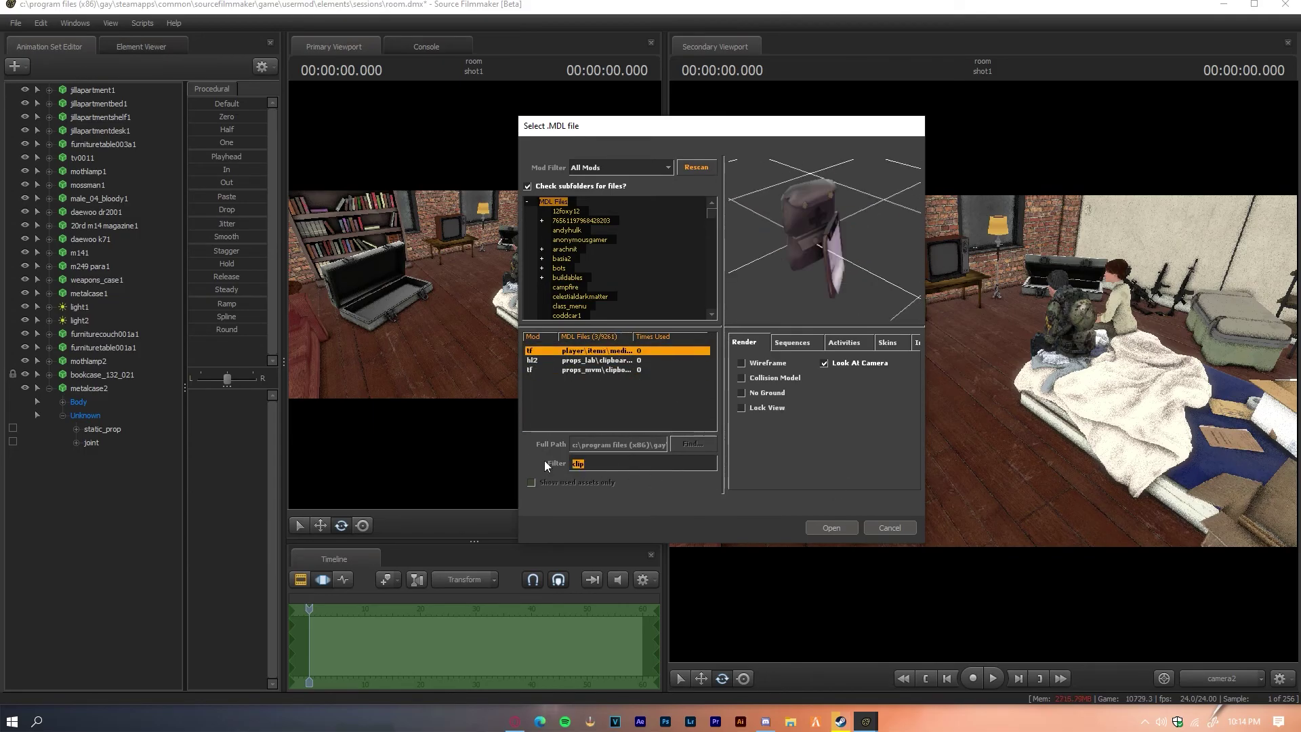
key("Return")
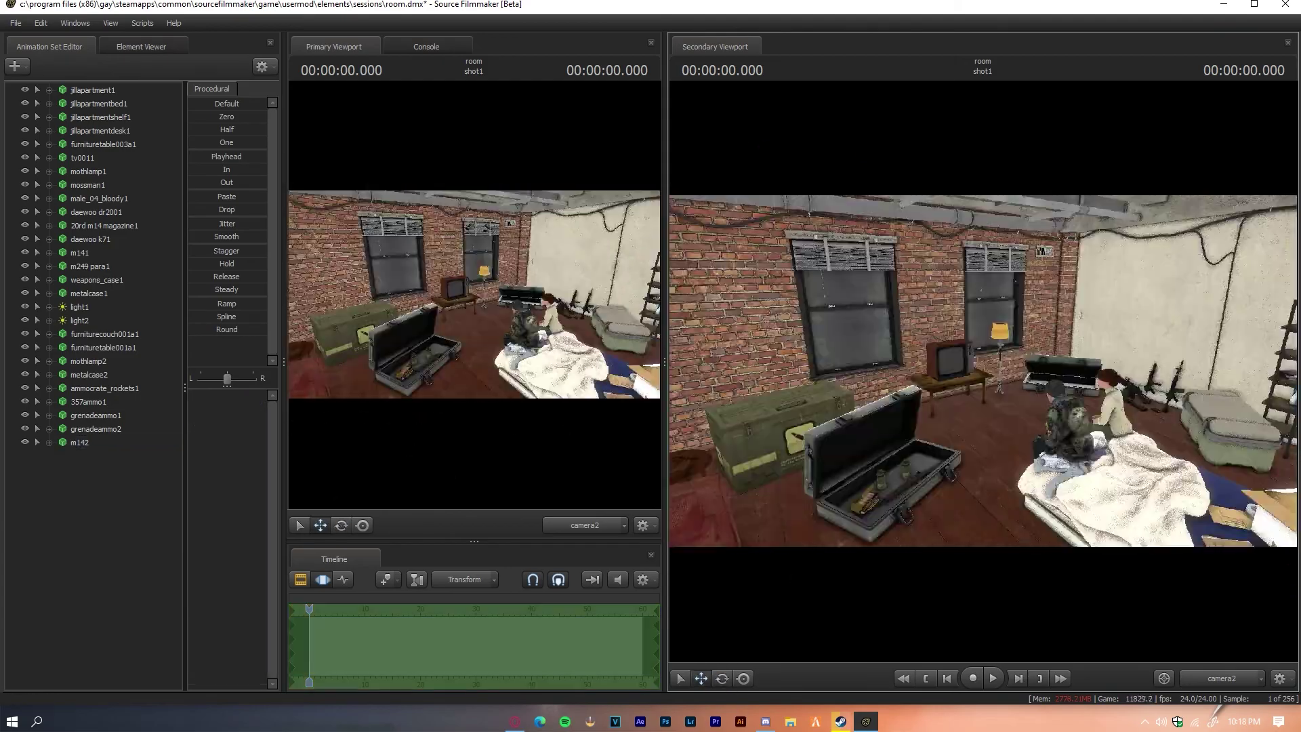
- Hide light1 and light2, add a new light3, and export a poster
left_click(24, 306)
right_click(89, 466)
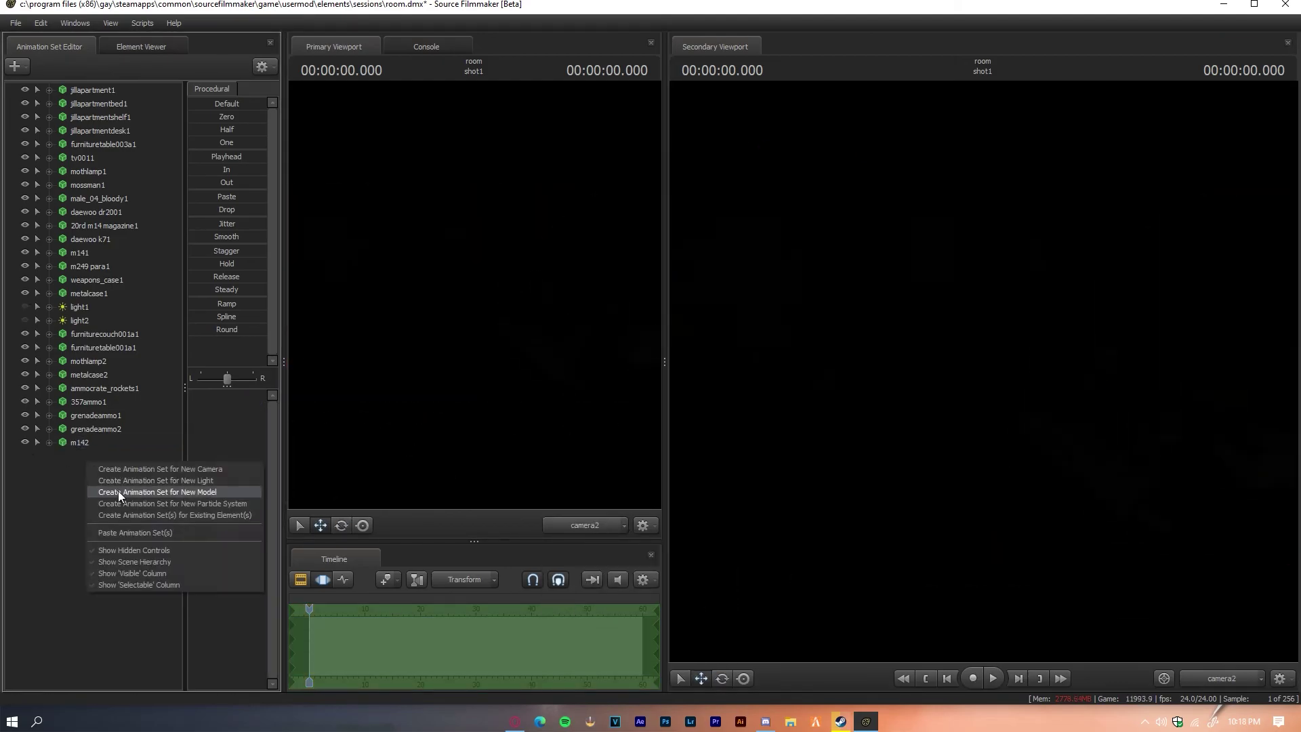
left_click(119, 480)
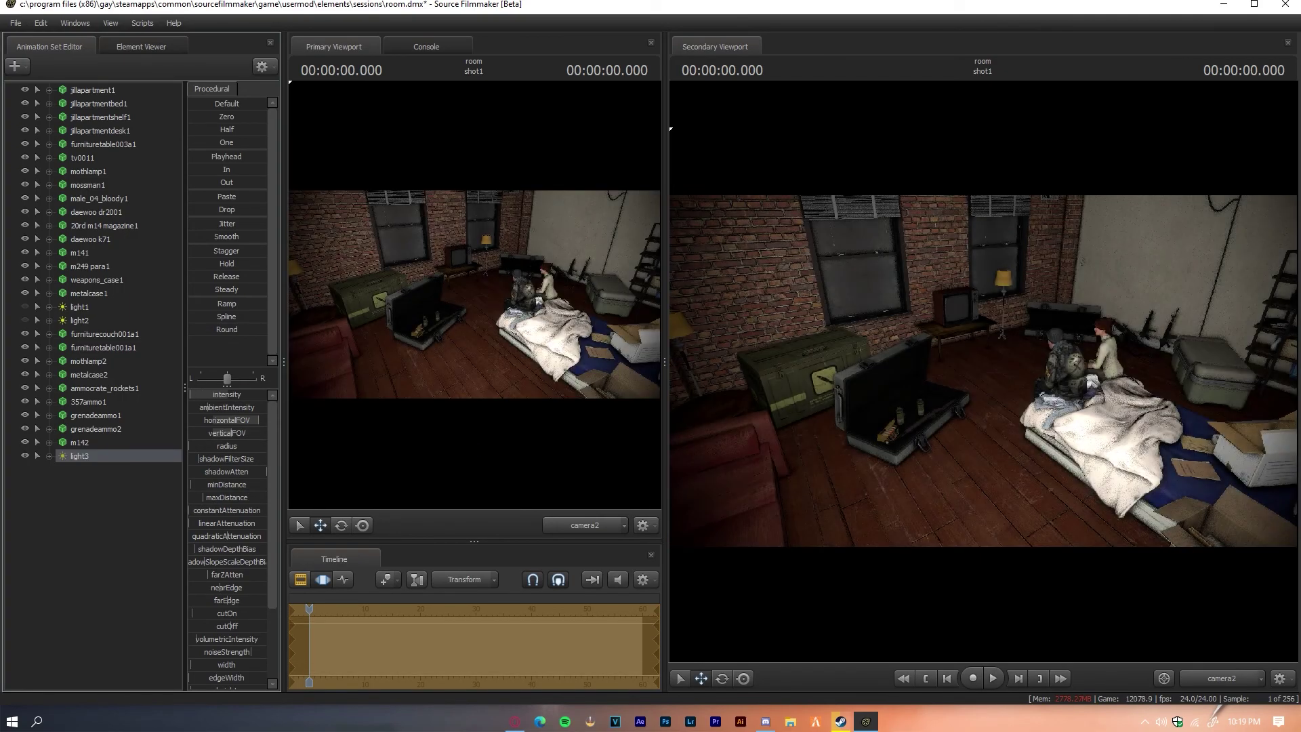
left_click(163, 182)
key("Return")
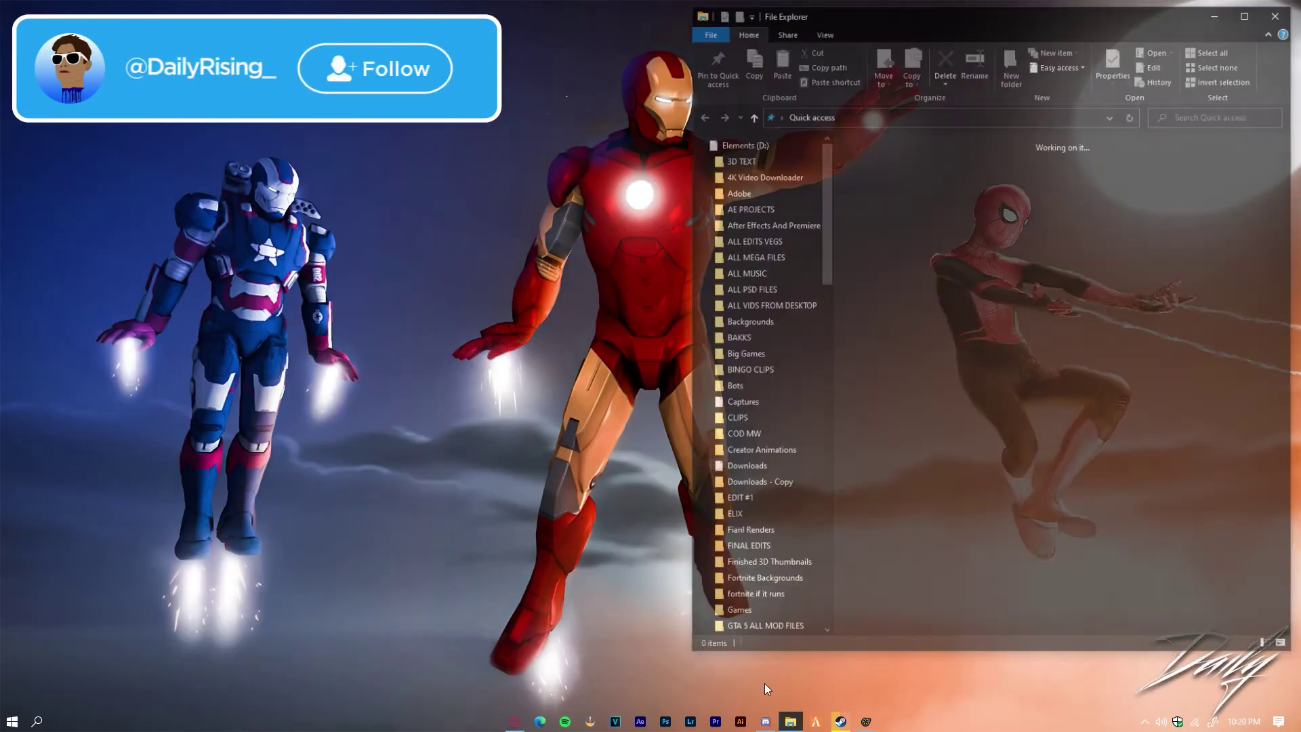
- Select the Zombie Apacolypse #2 poster render in File Explorer
key("Left")
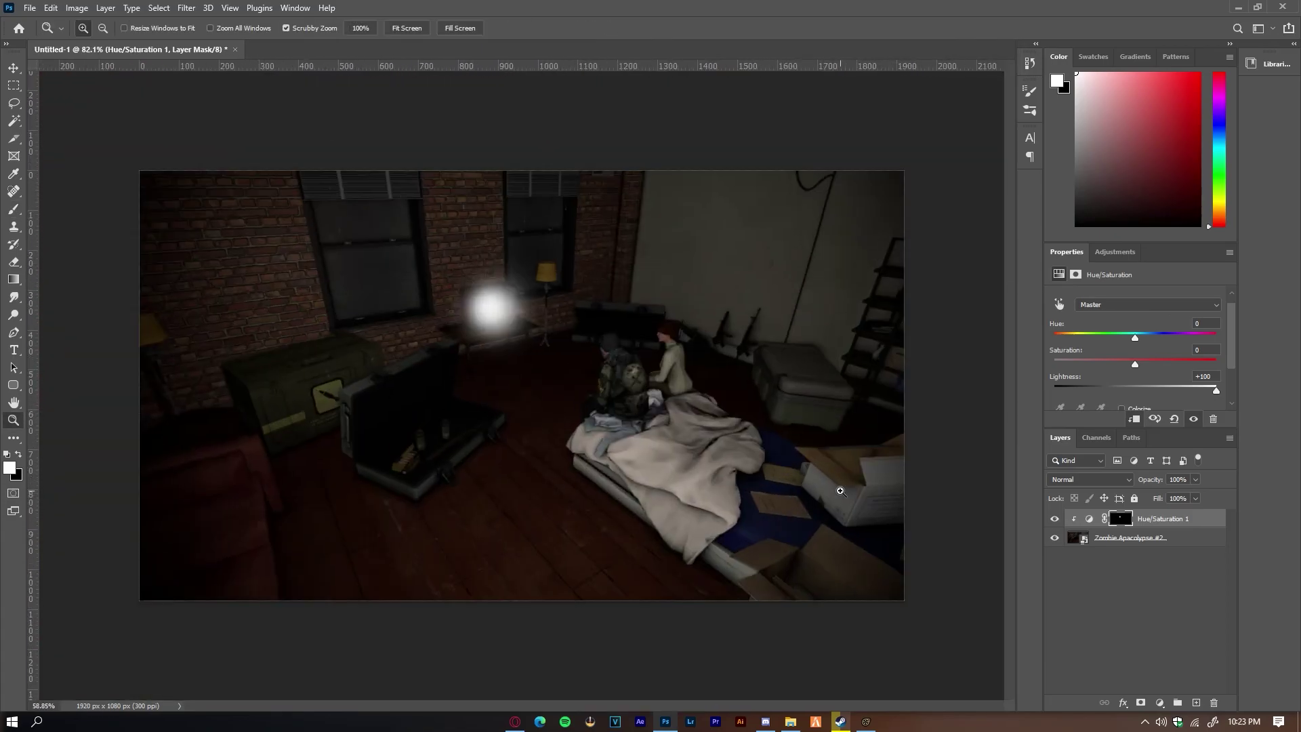
- Zoom in on the TV and lamp area, then fit the whole poster back in view
left_click_drag(564, 367, 631, 282)
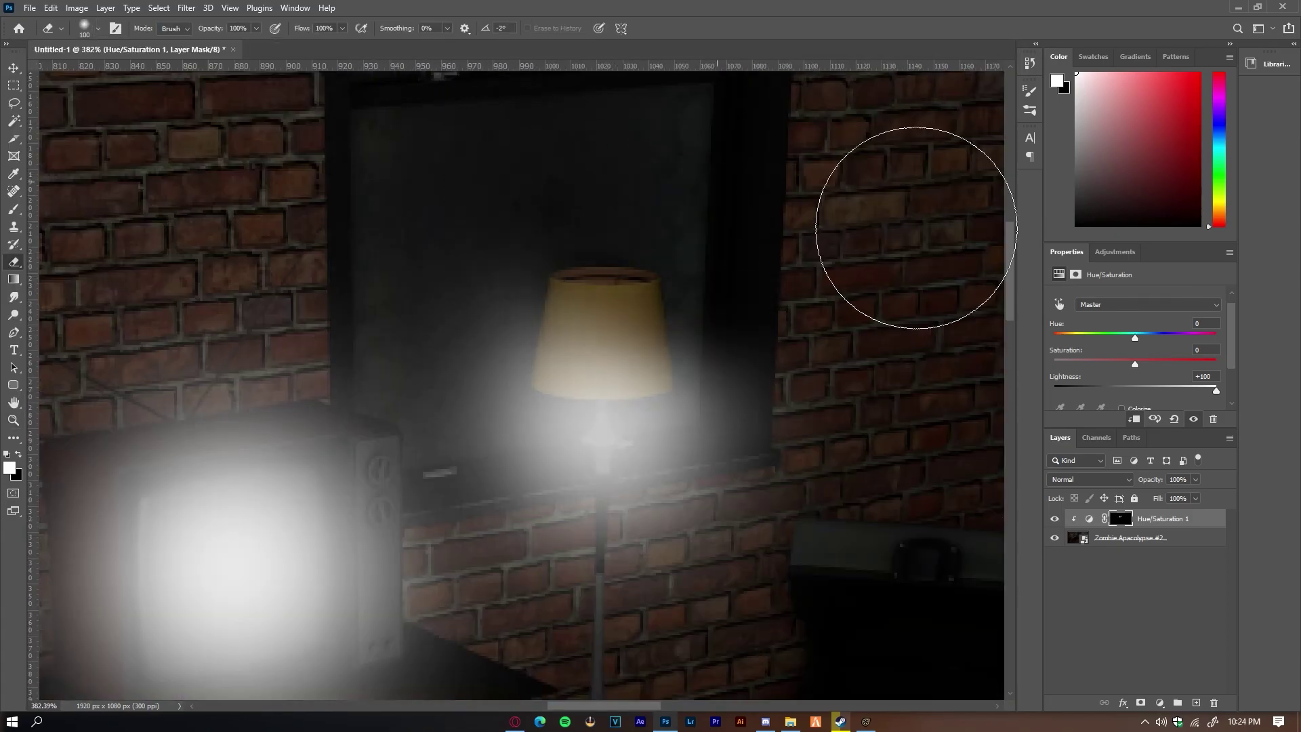
key("ctrl+0")
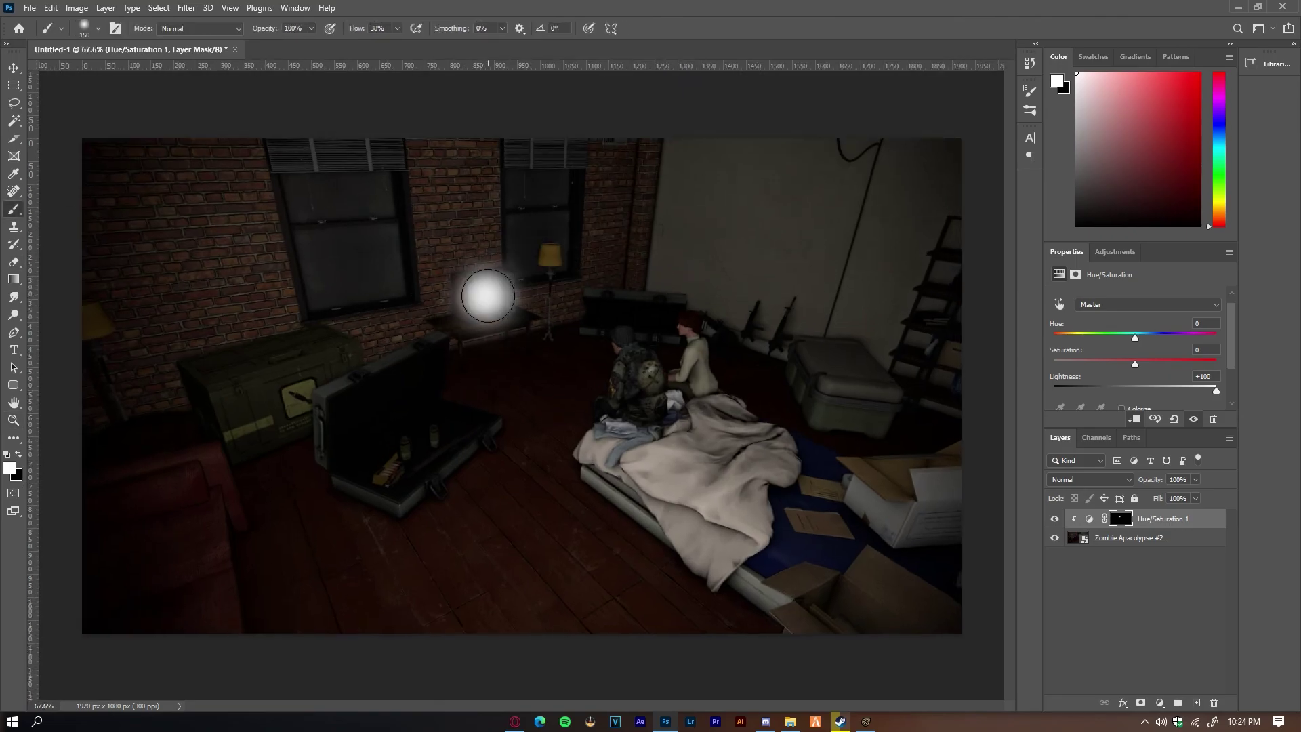